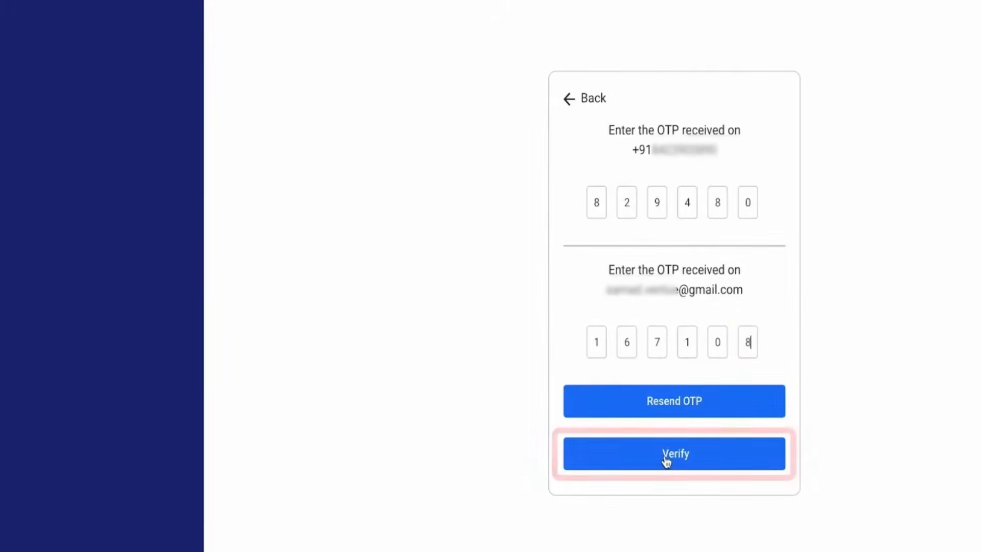
Step: Complete sign-up with the OTP, then enter the registered mobile number and captcha to log in
left_click(666, 457)
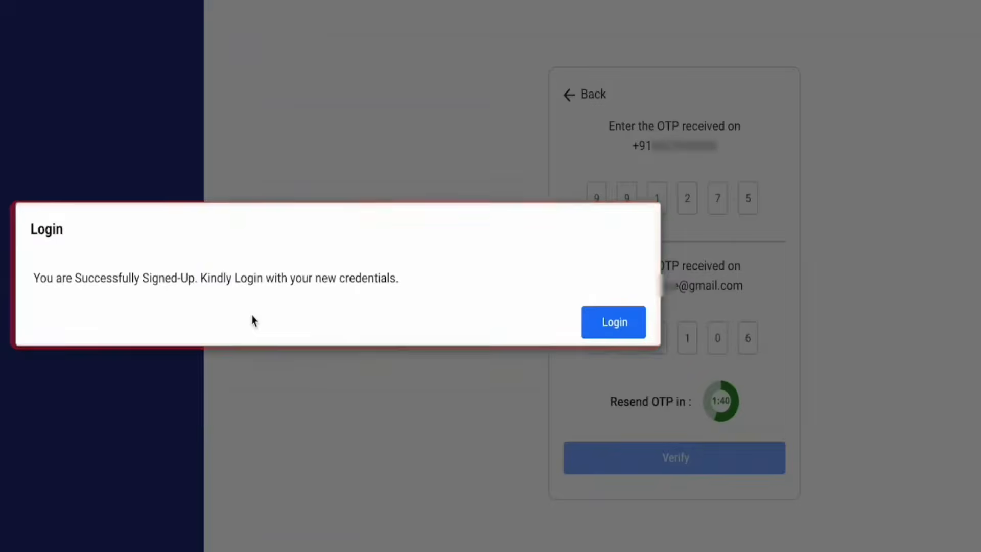
left_click(614, 329)
left_click(616, 247)
type("8")
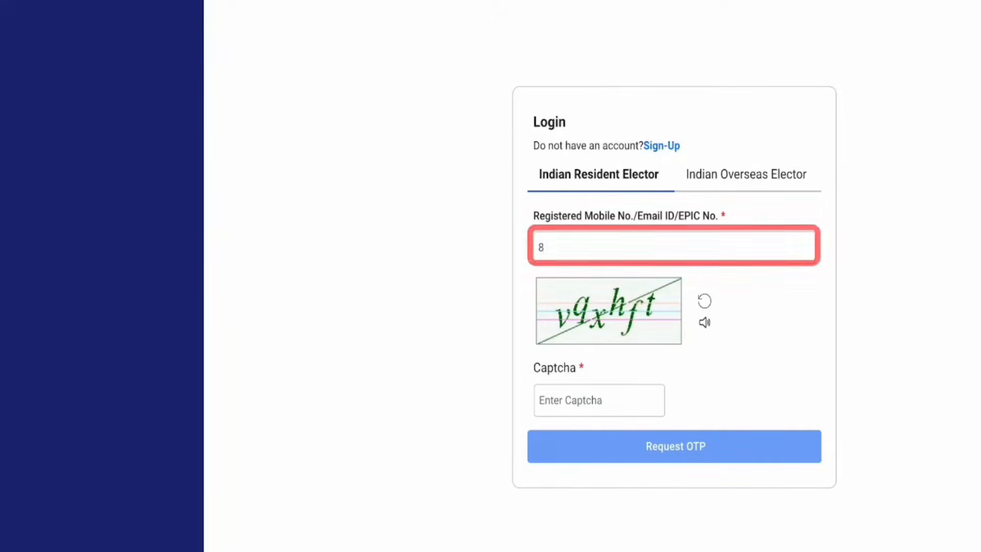
left_click(615, 396)
type("rrnx2g")
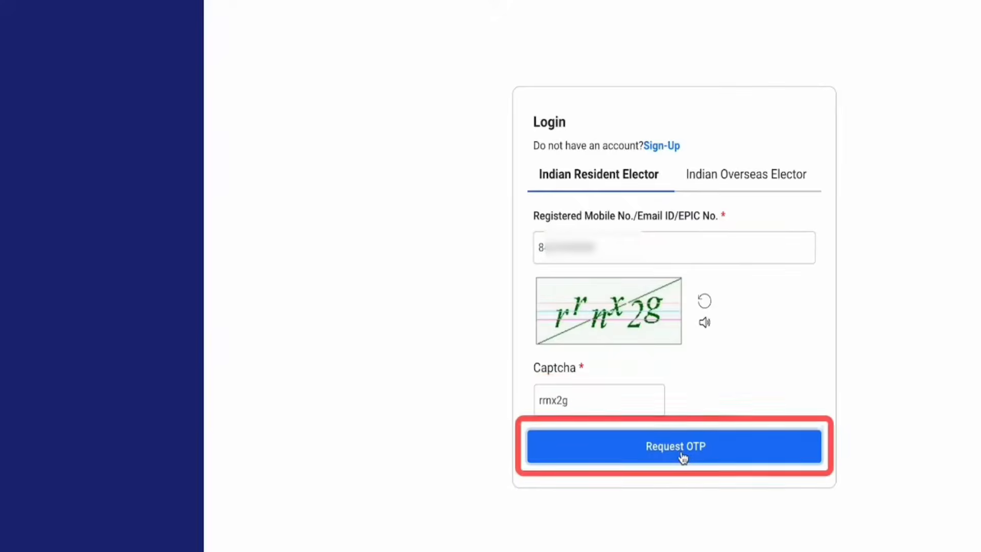
Step: Request a login OTP, fill in its missing digit, and verify to log in
left_click(683, 456)
left_click(596, 279)
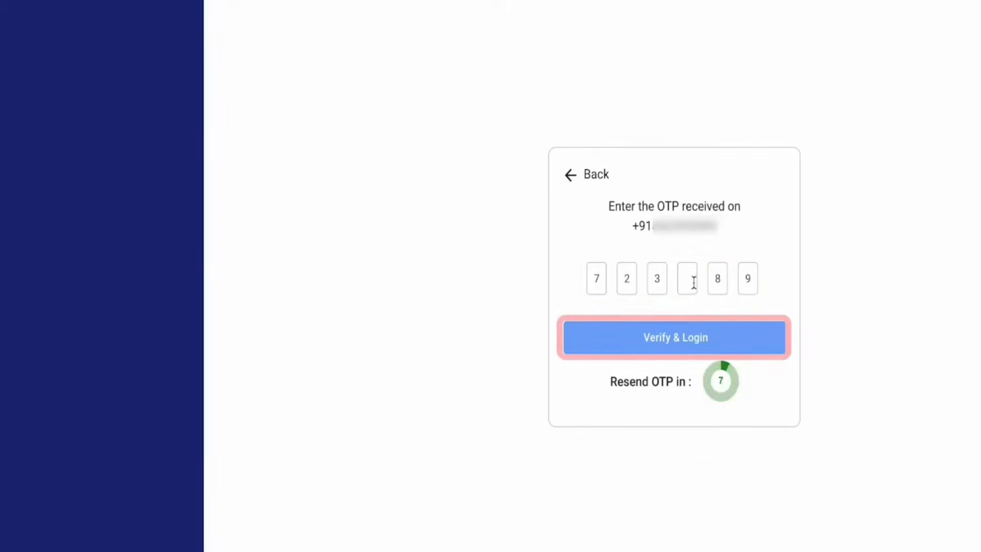
left_click(694, 283)
type("6")
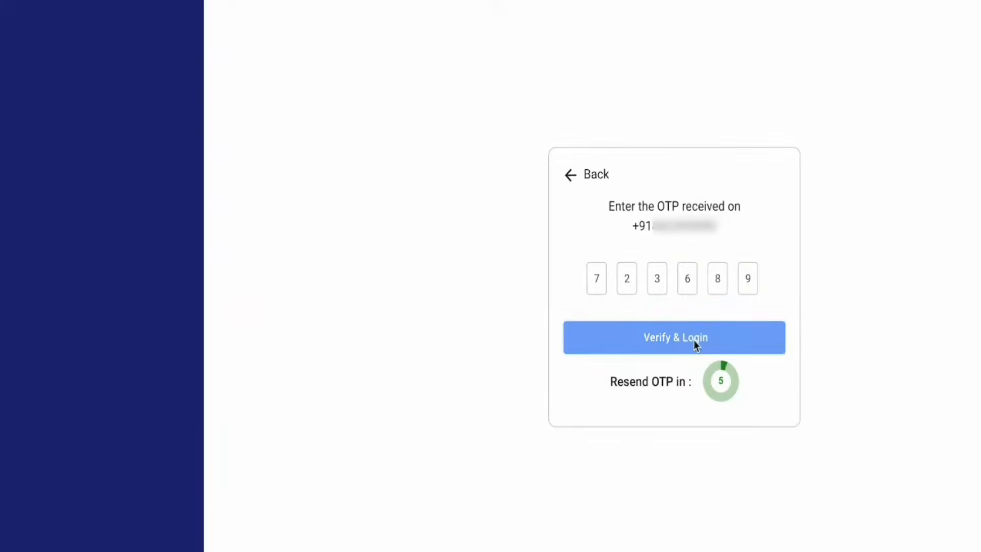
left_click(694, 339)
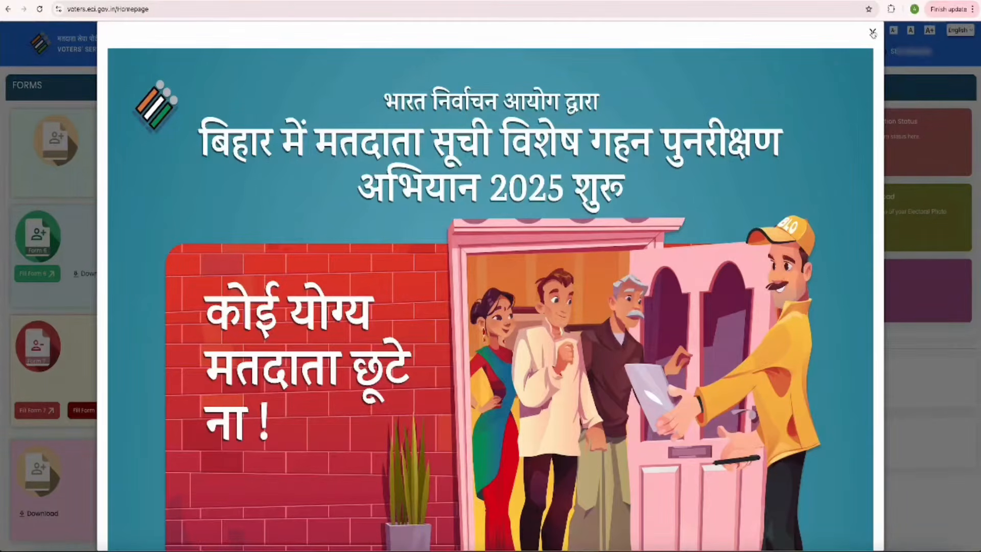
Step: Open Form 6 and choose Uttar Pradesh, the district, and Hardoi constituency, then continue
left_click(873, 32)
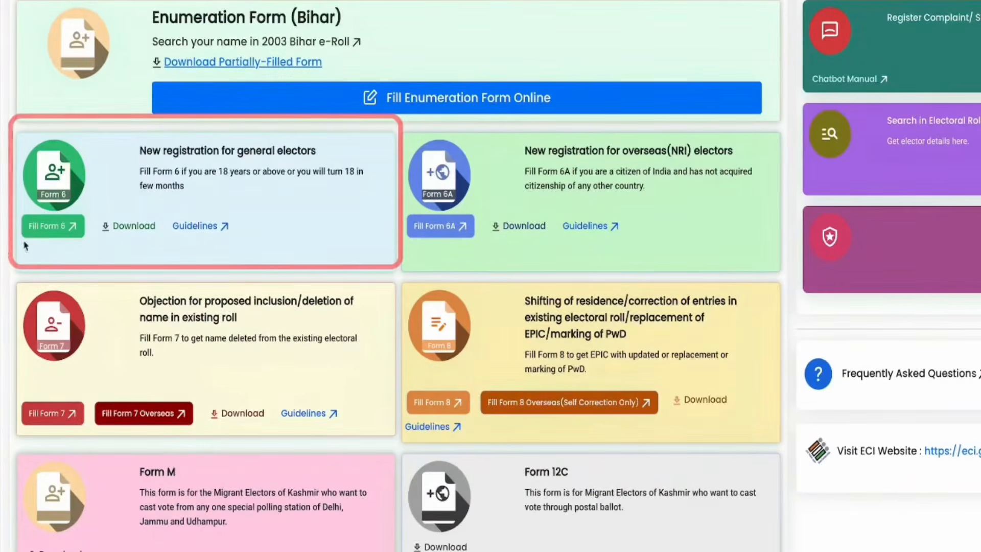
left_click(57, 229)
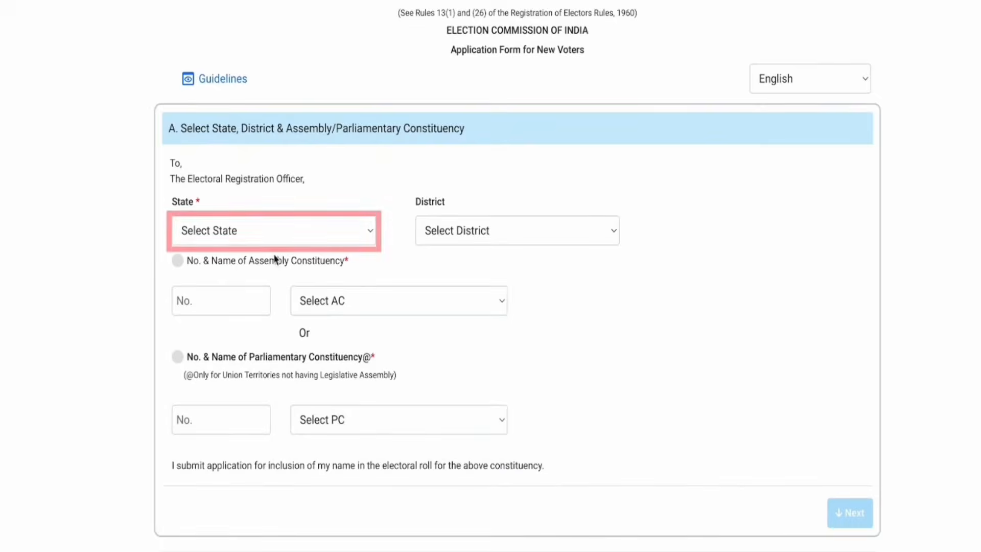
left_click(322, 234)
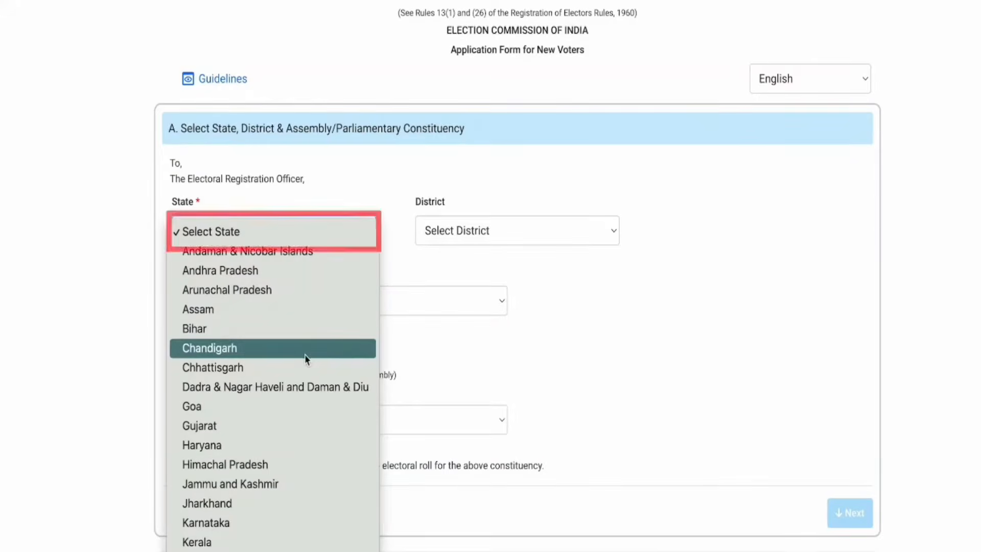
left_click(526, 232)
left_click(532, 346)
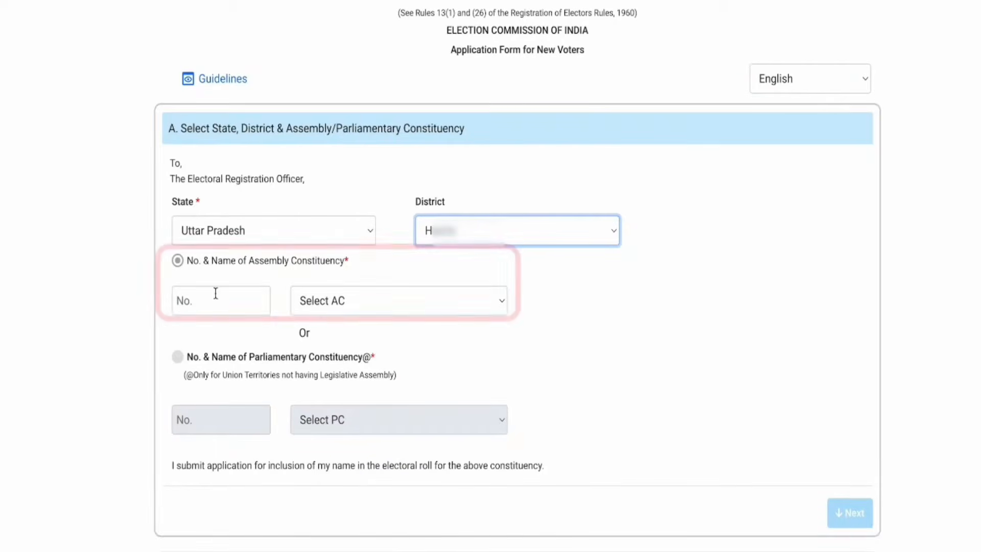
left_click(448, 302)
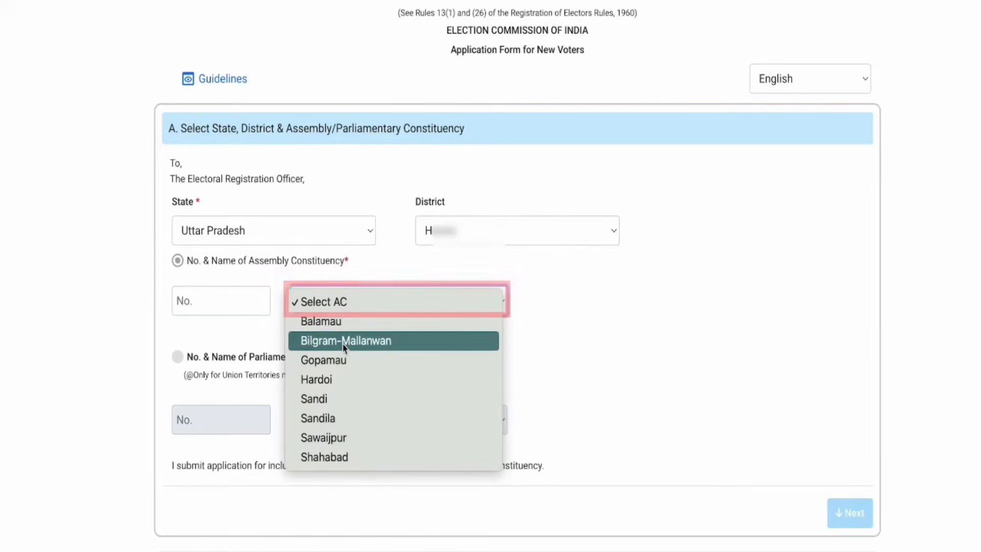
left_click(327, 380)
left_click(846, 523)
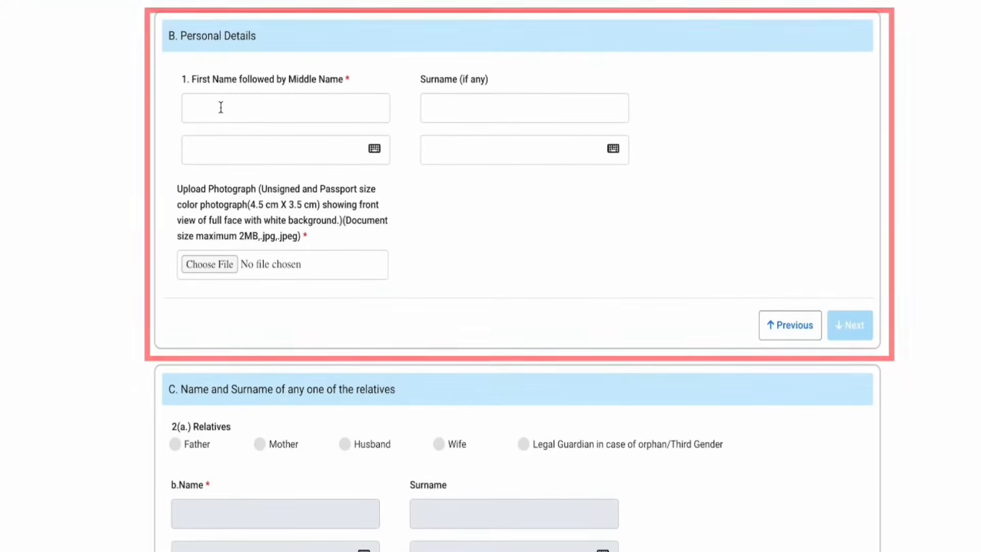
Step: Enter the applicant's first name in English and Hindi, then go to the Hindi surname box
left_click(220, 108)
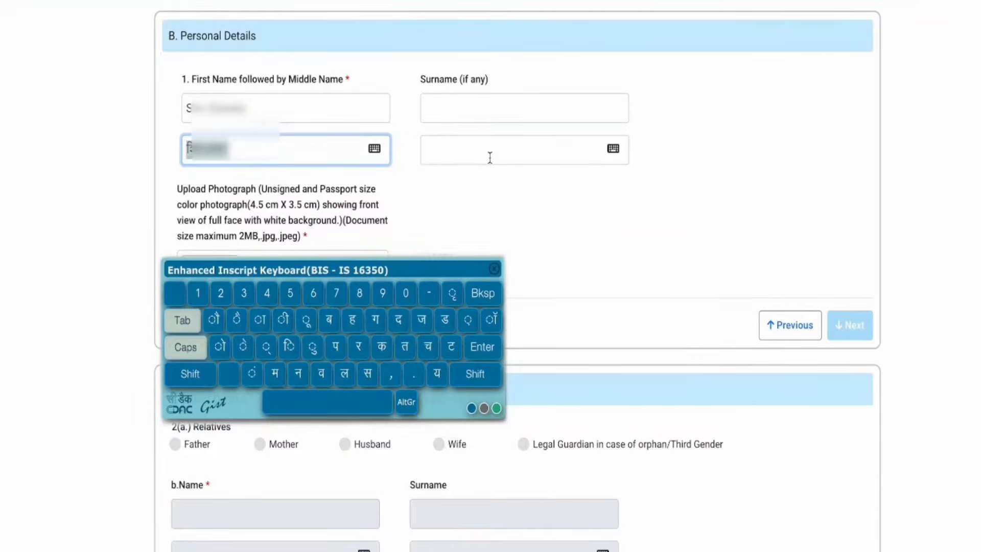
left_click(490, 158)
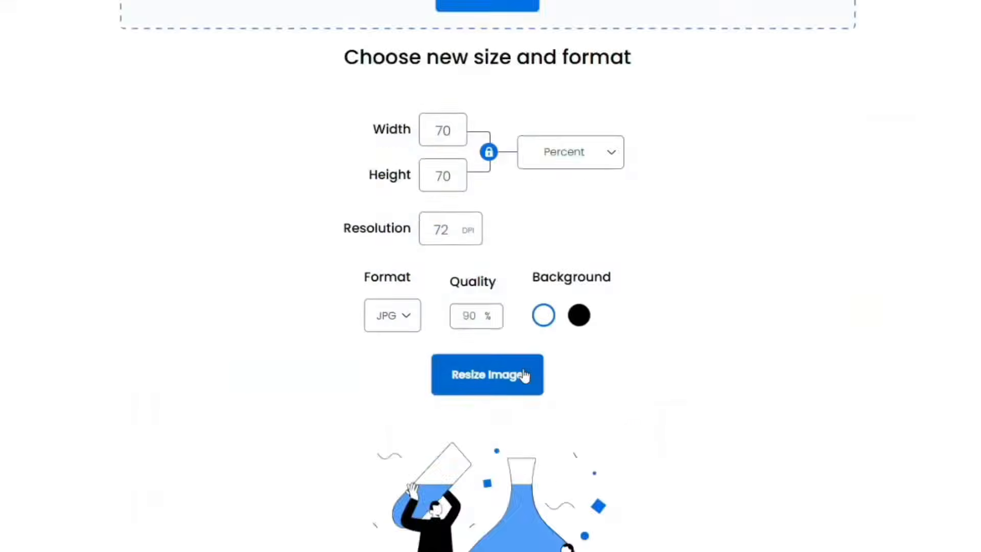
Step: Resize the photo to 70 percent width and height as JPG at 90% quality
left_click(524, 376)
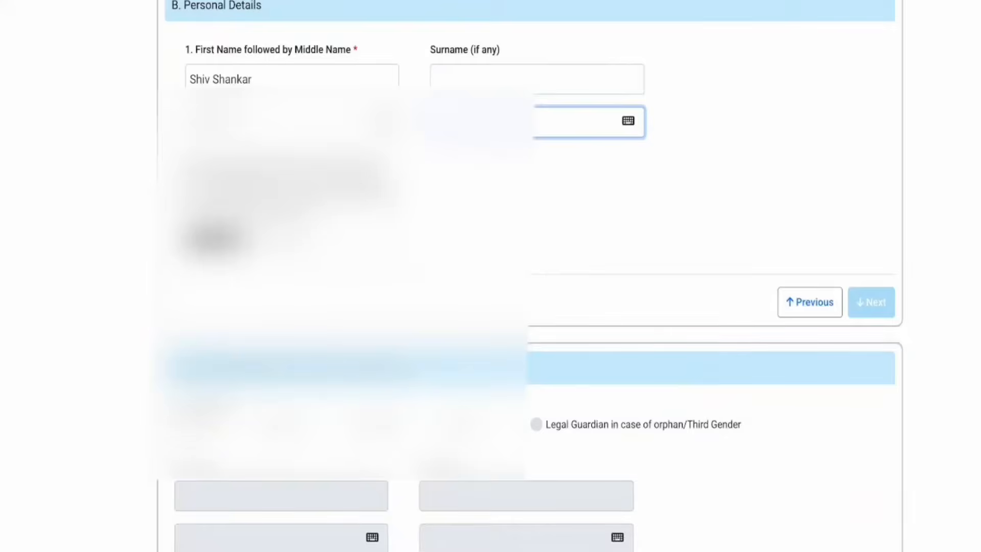
Step: Upload the resized photo from Downloads, adjust the crop, save it, and confirm face detection
left_click(214, 238)
left_click(94, 320)
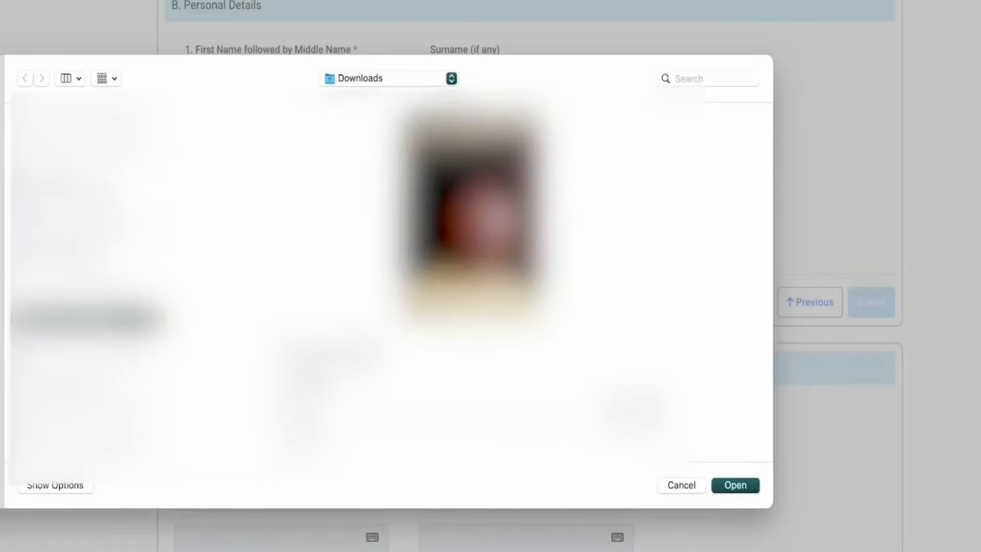
left_click(743, 488)
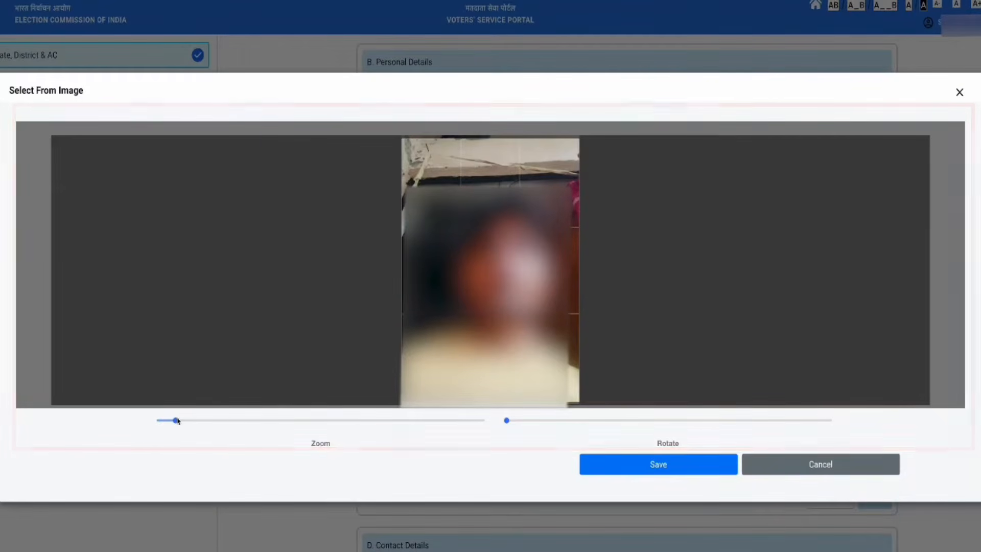
scroll(191, 390, "up", 2)
mouse_move(491, 271)
left_mouse_down()
mouse_move(485, 262)
mouse_move(498, 284)
left_mouse_up()
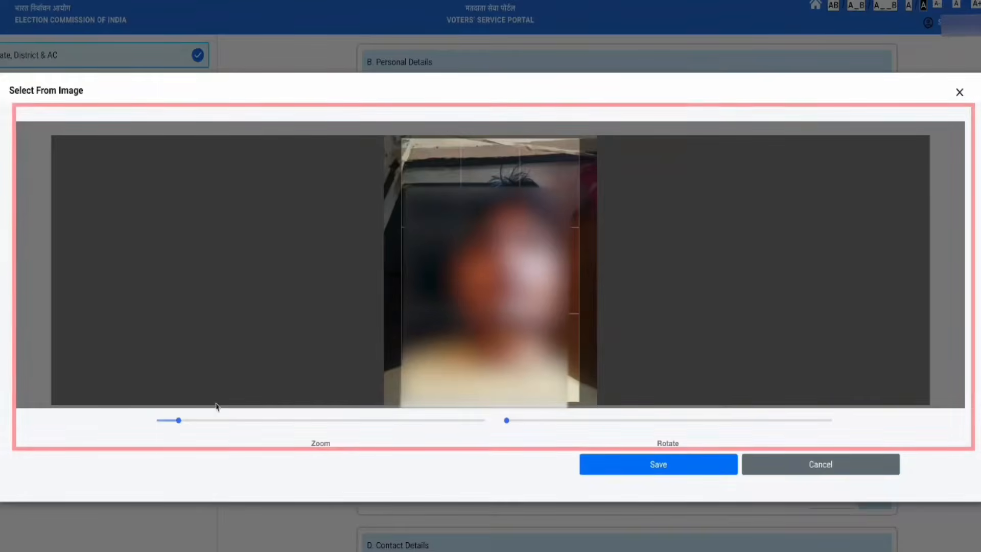
scroll(242, 372, "down", 2)
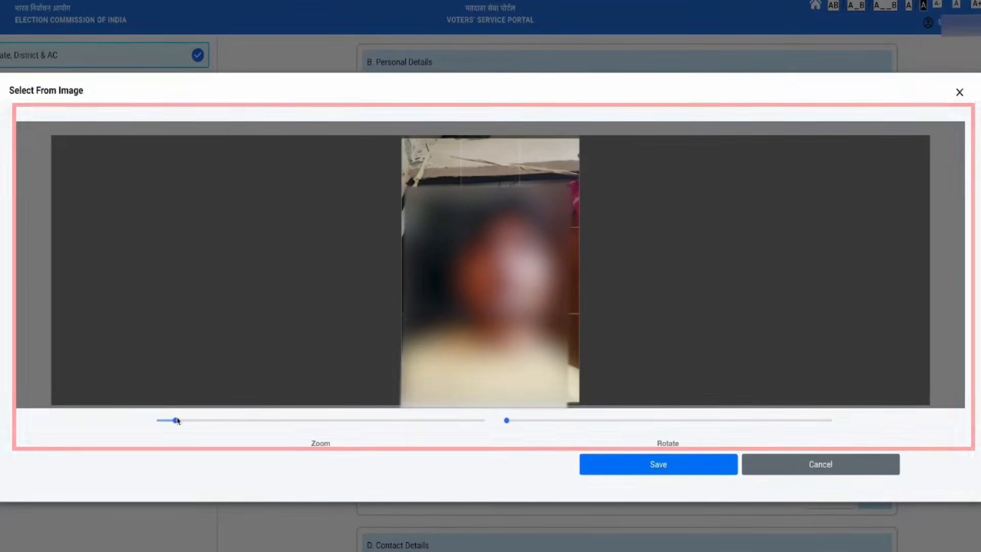
scroll(317, 363, "up", 2)
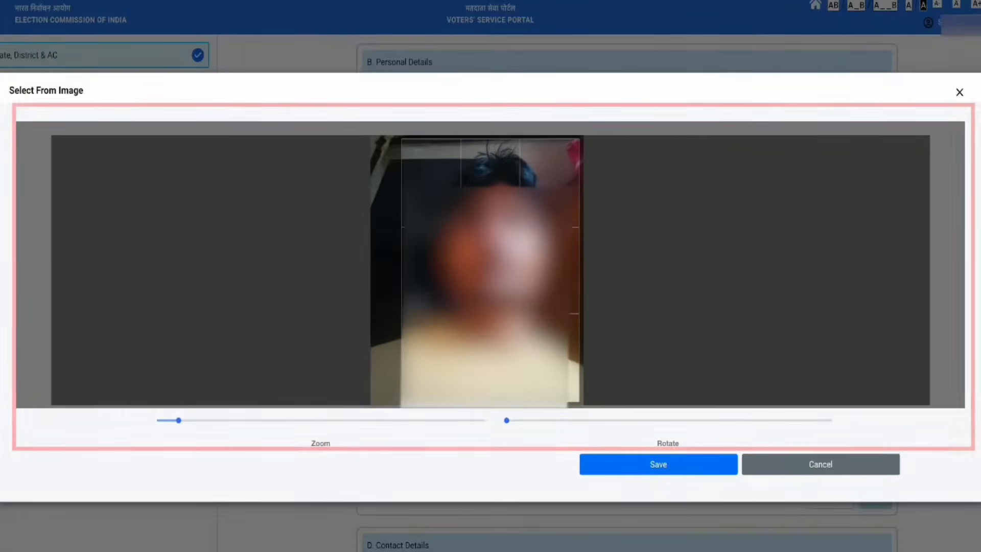
left_click(670, 466)
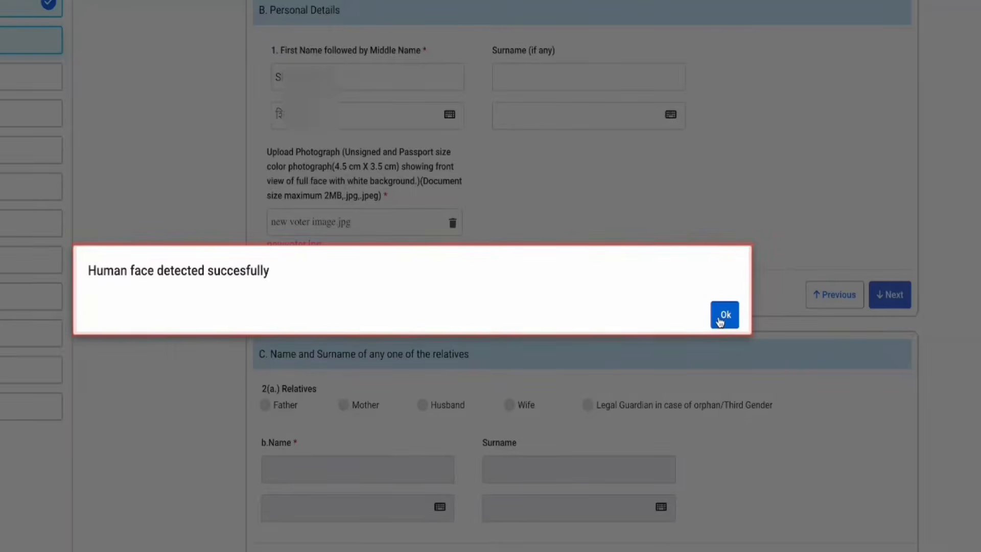
left_click(723, 315)
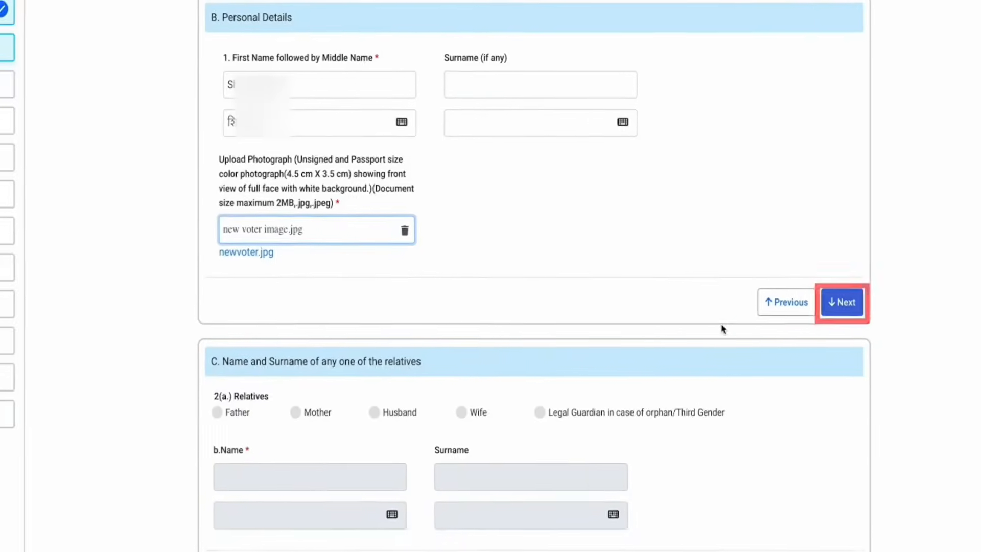
Step: Choose Father as the relative and enter his name in English and Hindi
left_click(805, 309)
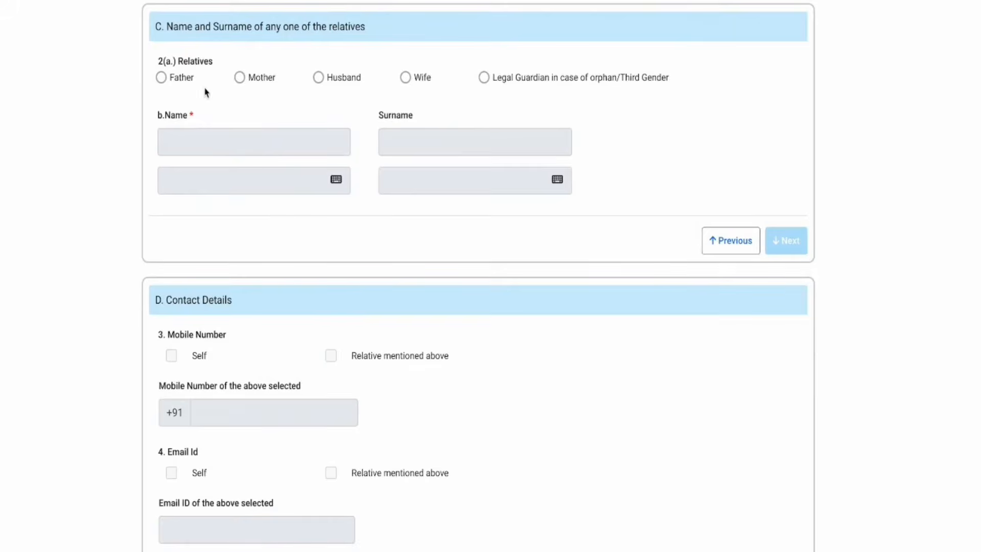
left_click(163, 78)
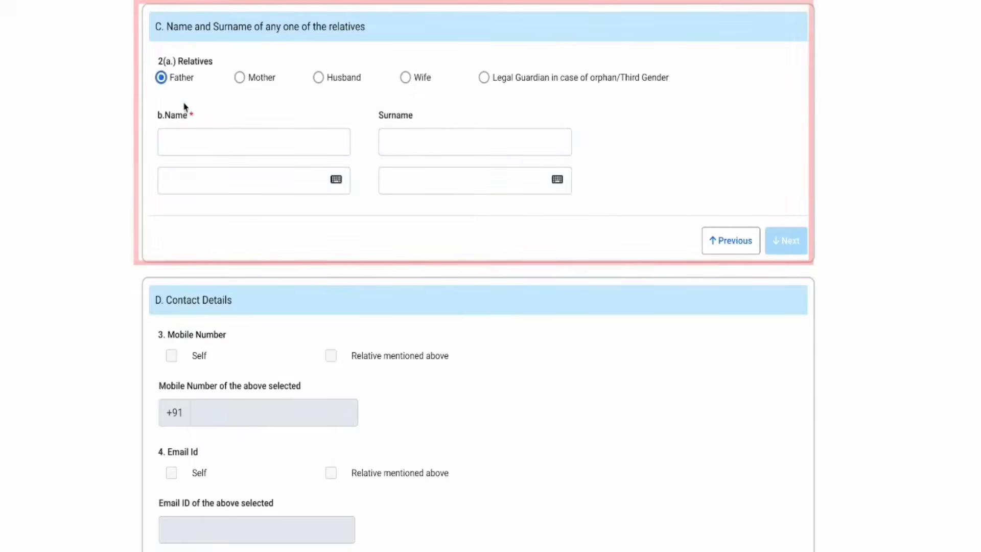
left_click(203, 135)
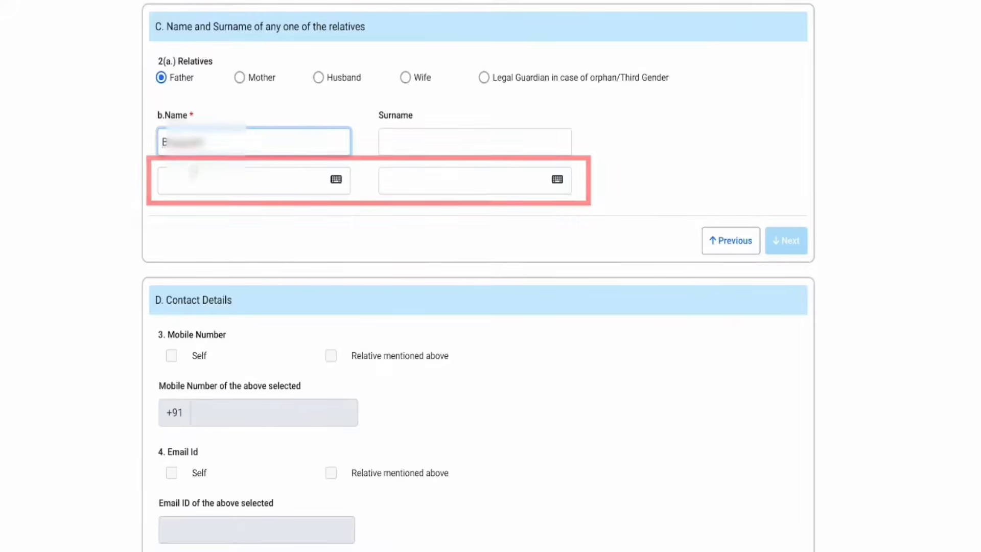
key("Tab")
left_click(434, 141)
left_click(800, 243)
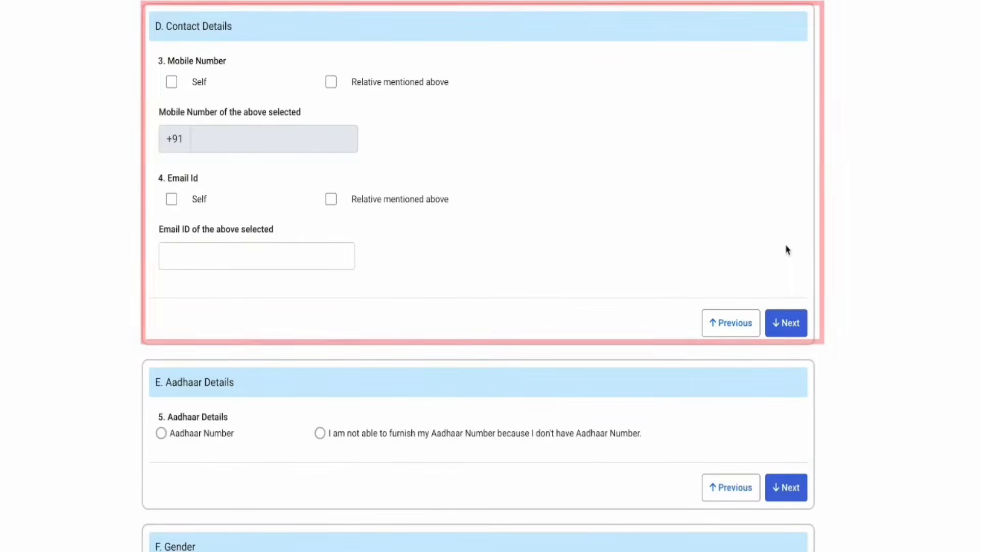
Step: Mark the mobile number and e-mail as the applicant's own and enter the e-mail address
left_click(171, 83)
left_click(210, 134)
left_click(299, 180)
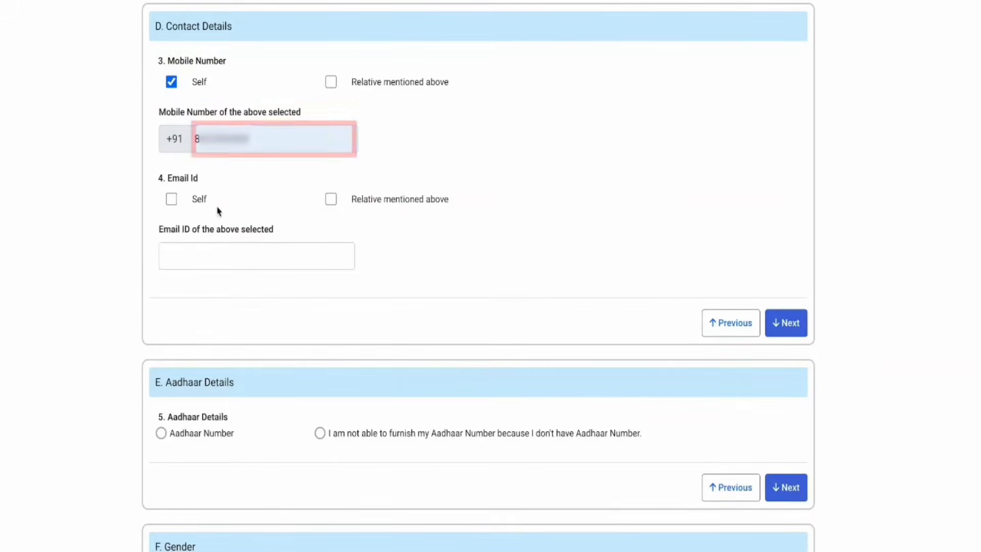
left_click(171, 200)
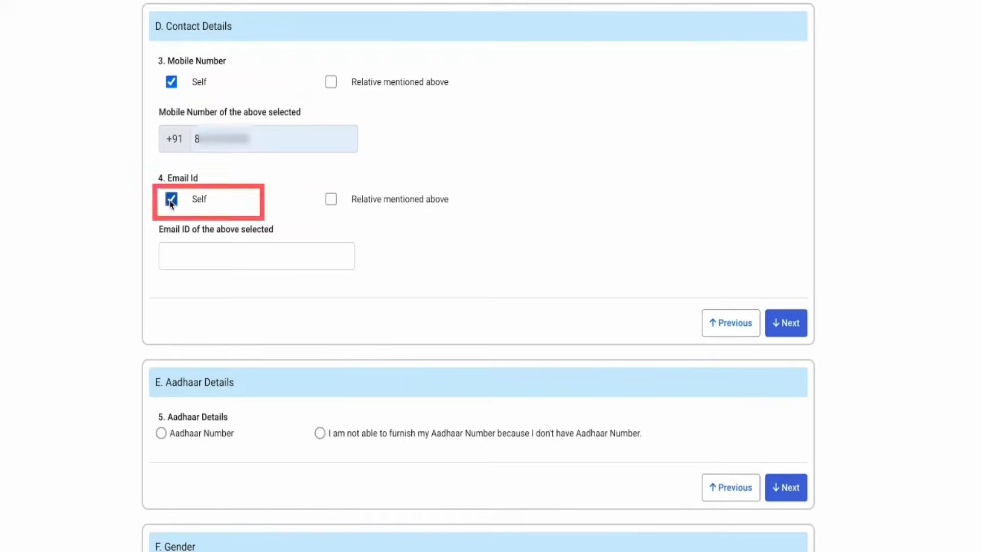
left_click(201, 260)
type("s...e@gmail.com")
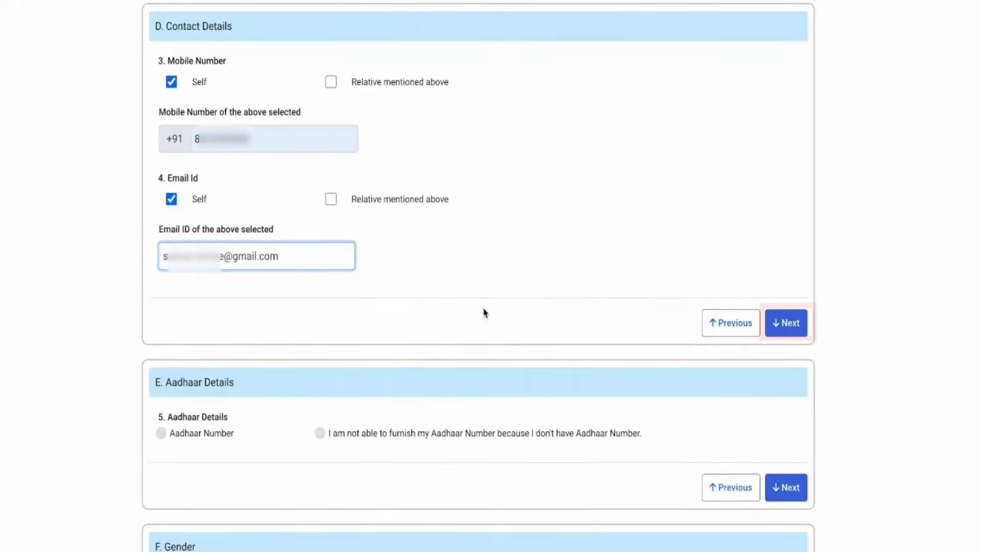
left_click(484, 314)
left_click(776, 325)
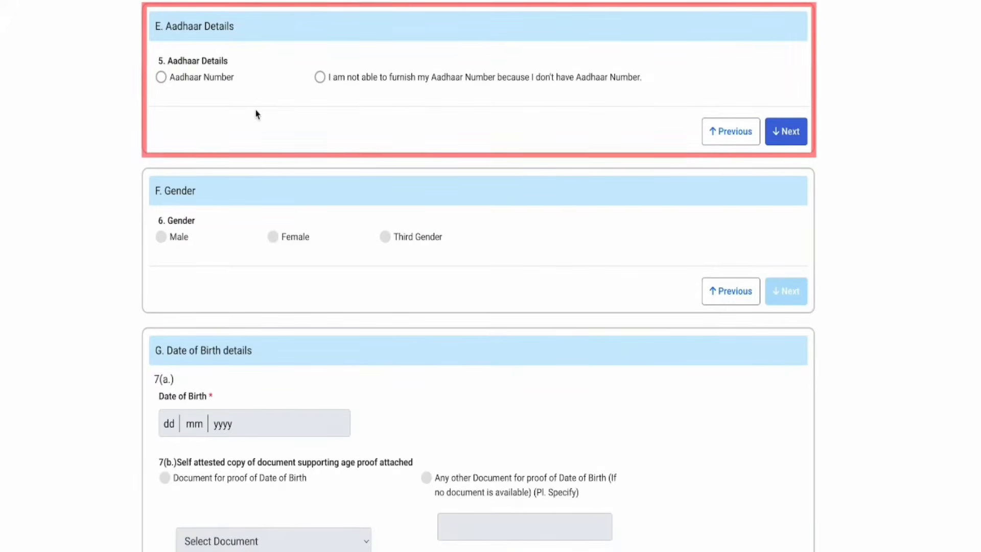
Step: Enter the 12-digit Aadhaar number and continue to the Gender section
left_click(162, 78)
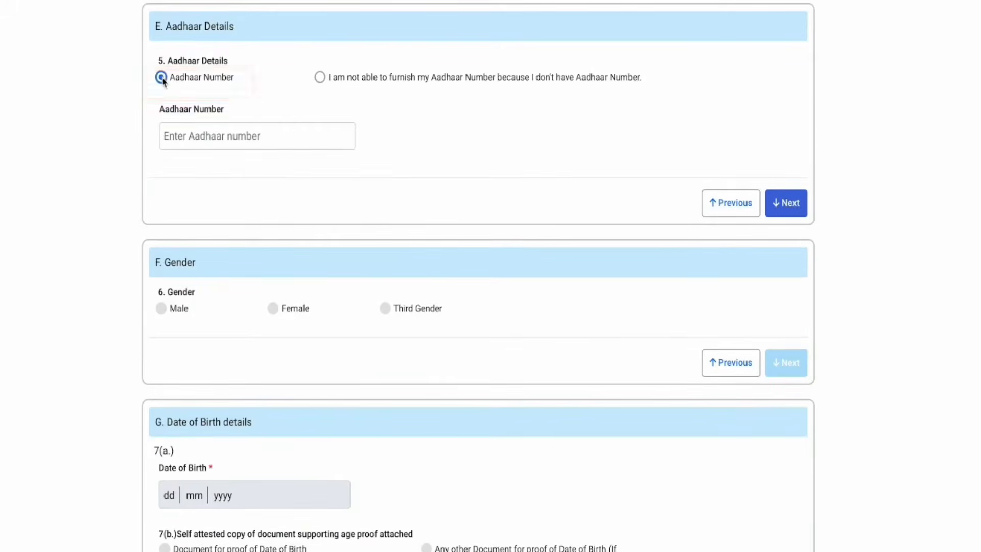
left_click(219, 143)
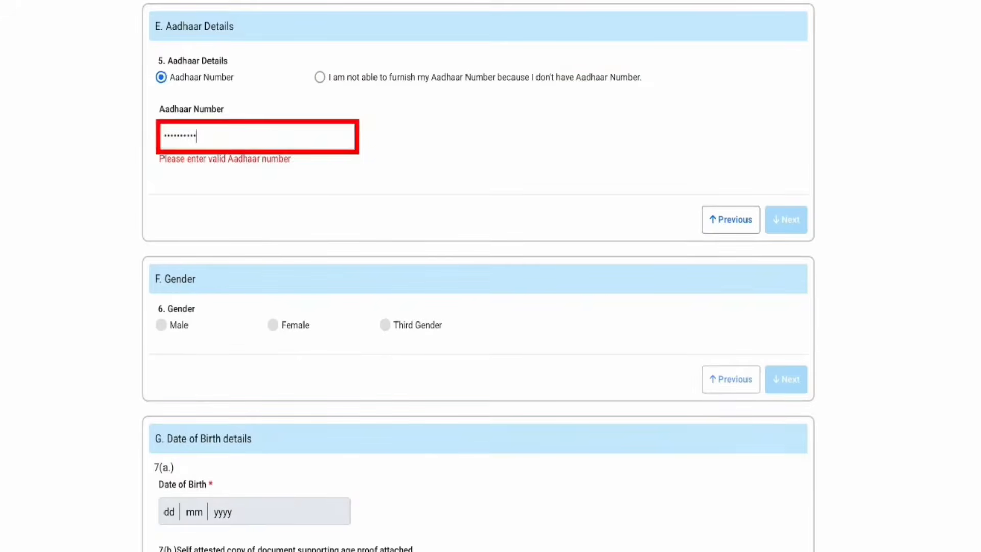
type("1")
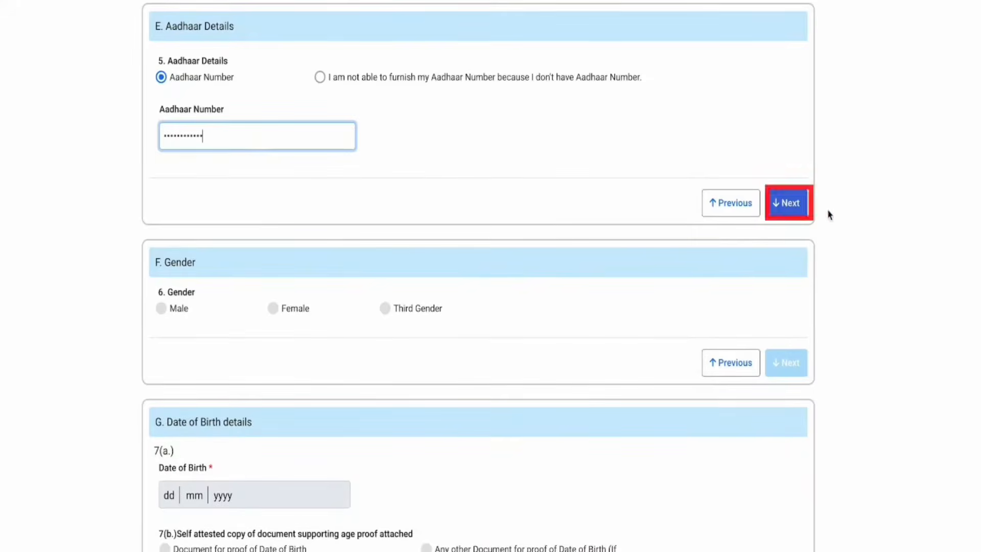
left_click(792, 212)
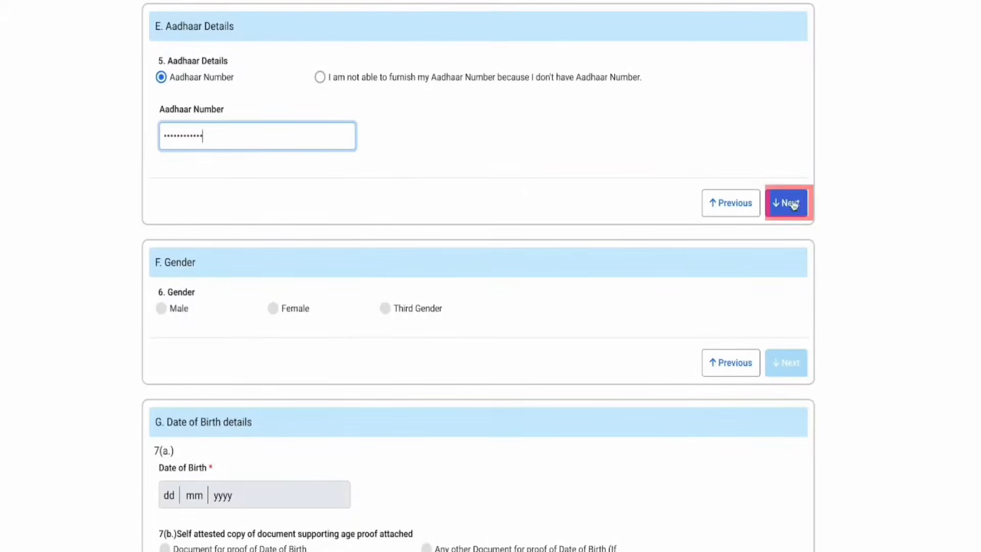
left_click(790, 209)
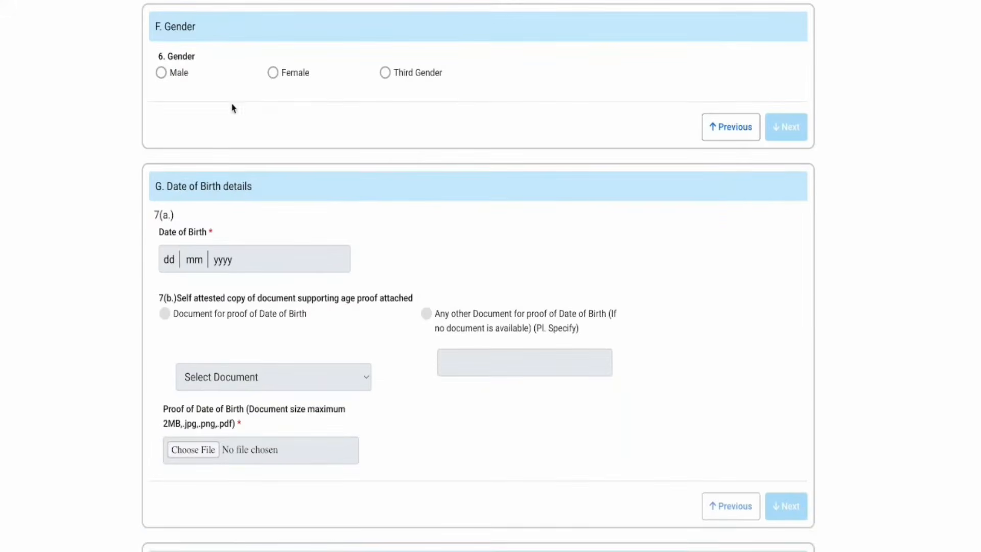
Step: Select Male as gender and pick the birth year, month, and day 1 from the calendar
left_click(161, 73)
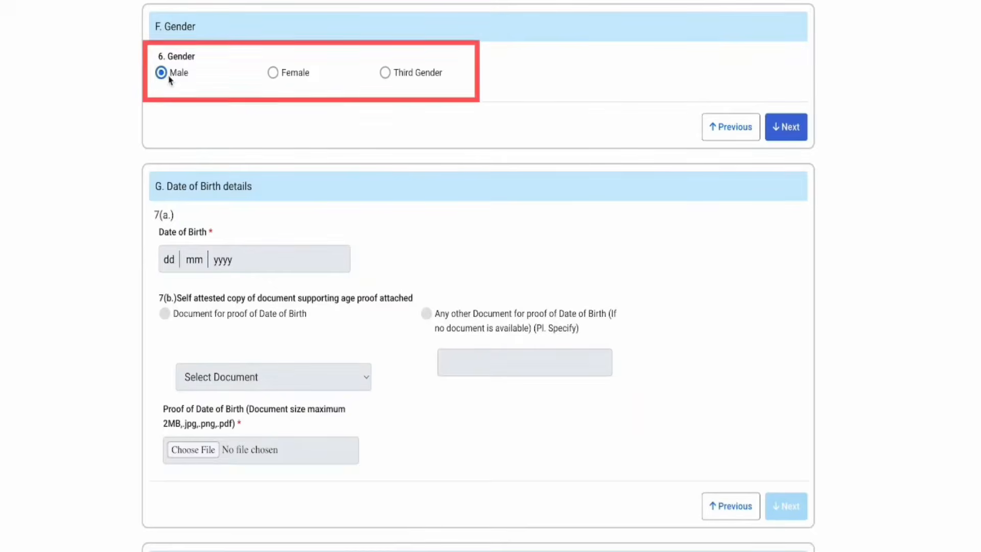
left_click(788, 128)
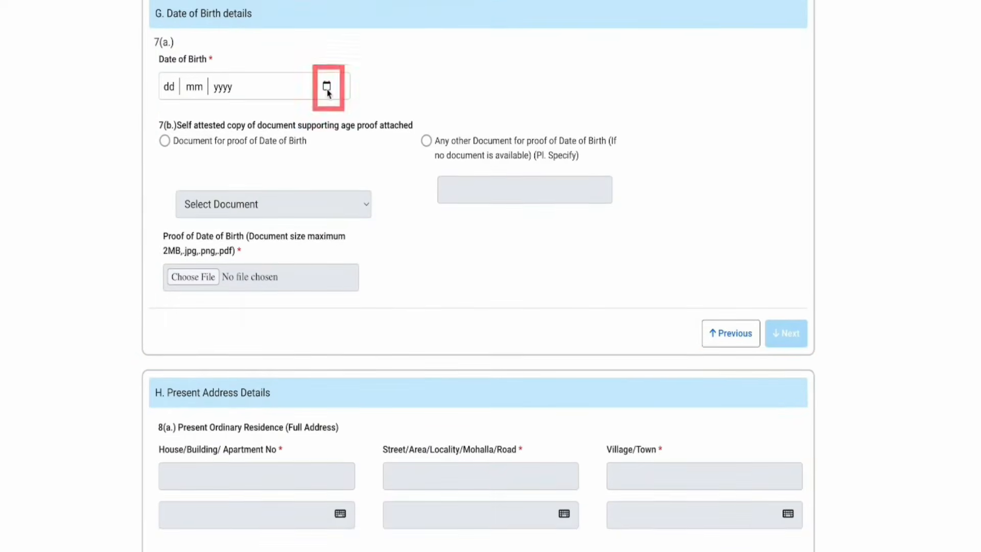
left_click(328, 93)
left_click(206, 100)
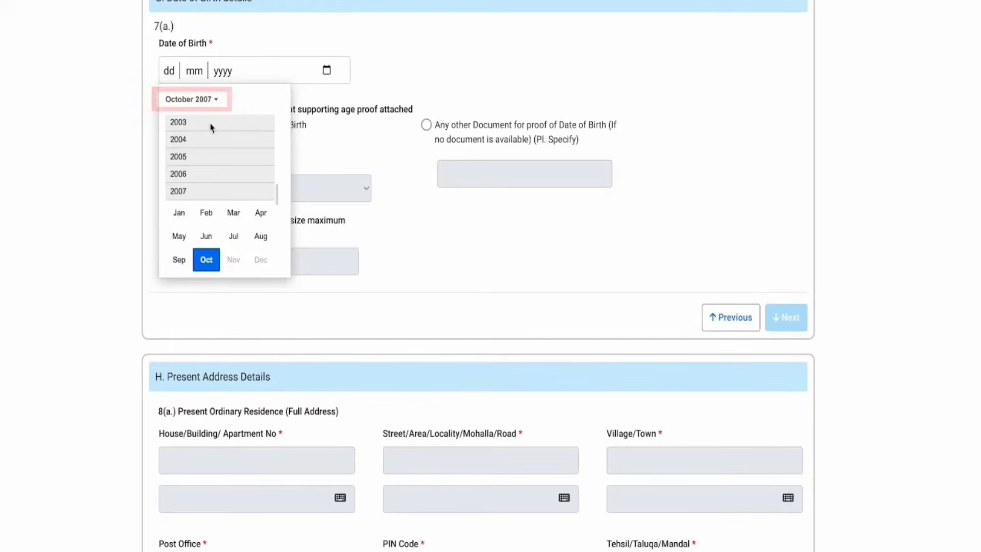
scroll(209, 153, "up", 5)
left_click(206, 157)
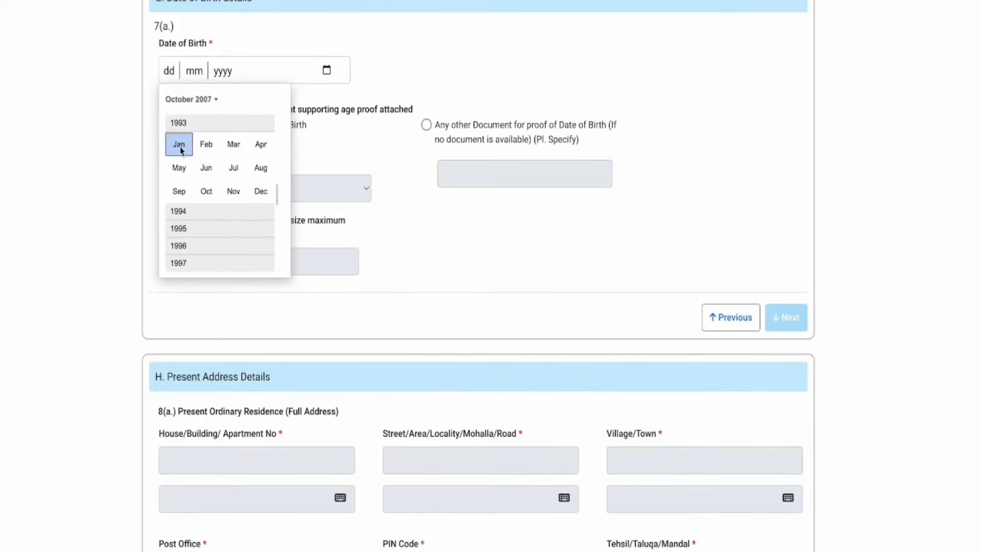
left_click(179, 150)
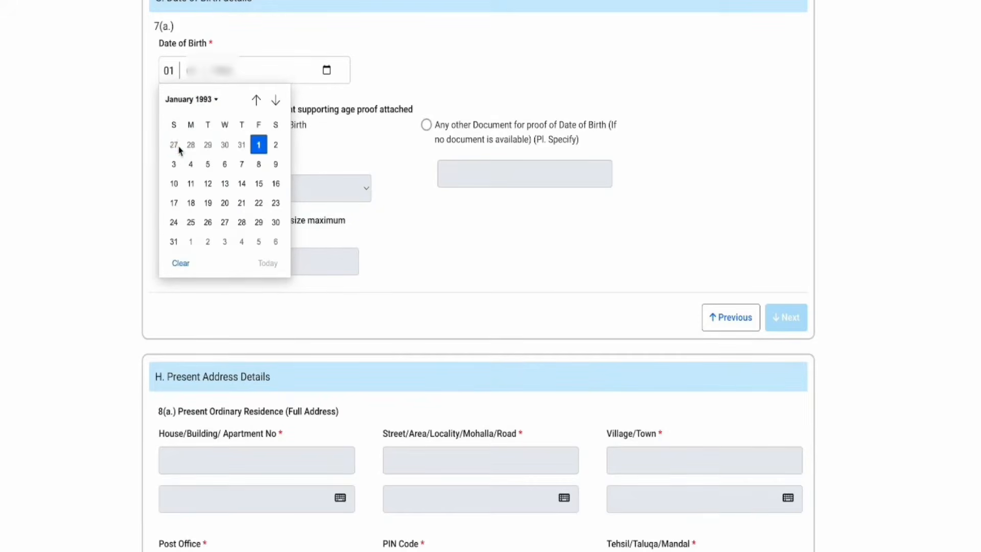
left_click(259, 146)
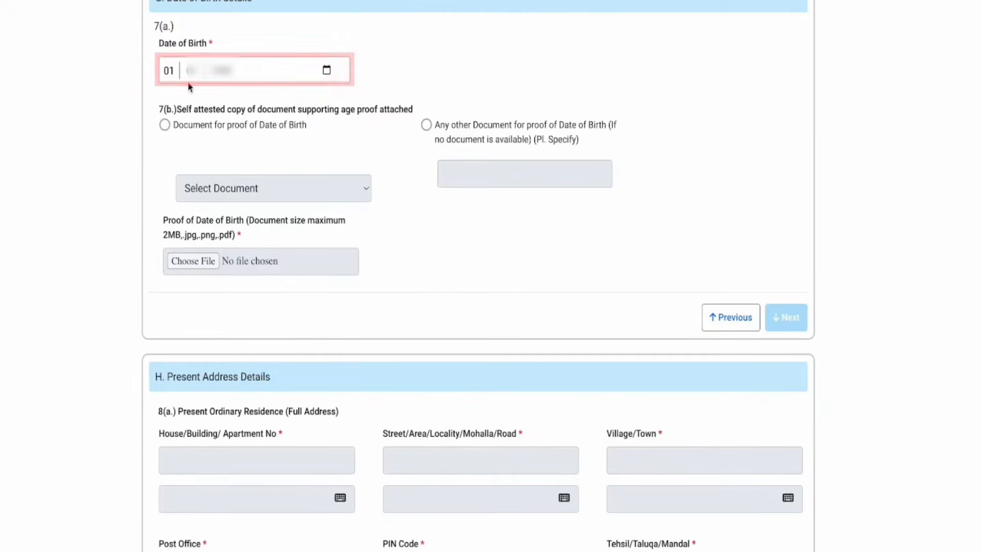
left_click(197, 91)
Step: Set Aadhaar Card as date-of-birth proof, upload its JPG image, and continue
left_click(165, 126)
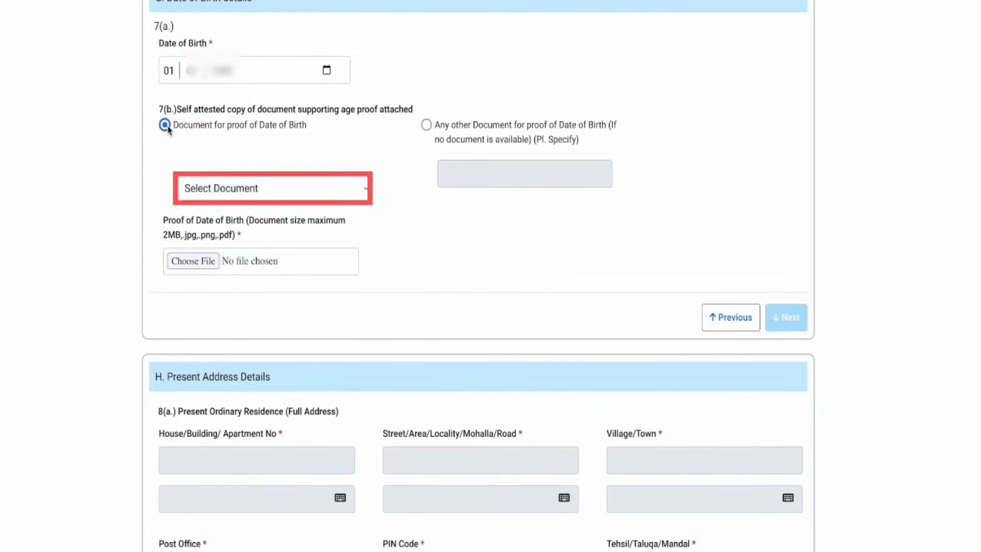
left_click(302, 201)
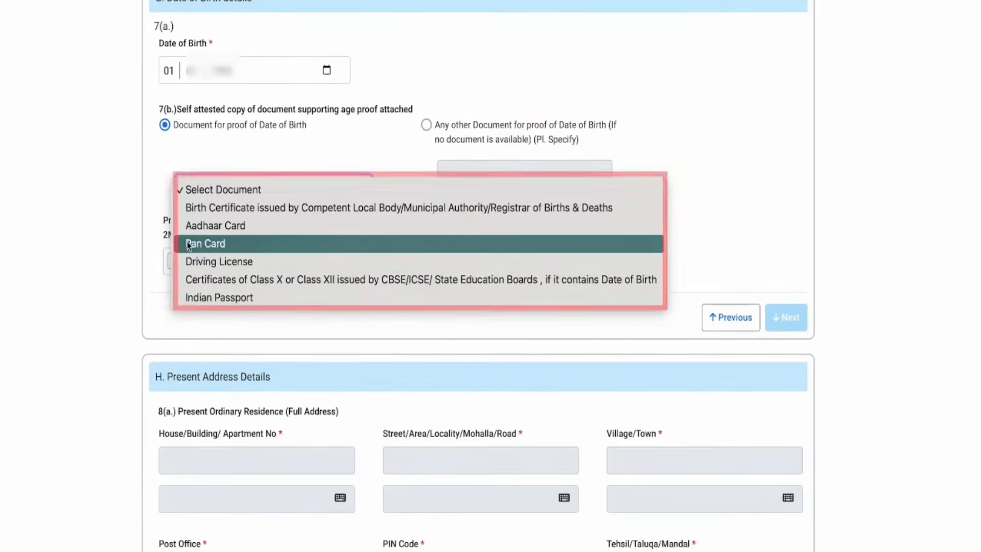
left_click(197, 228)
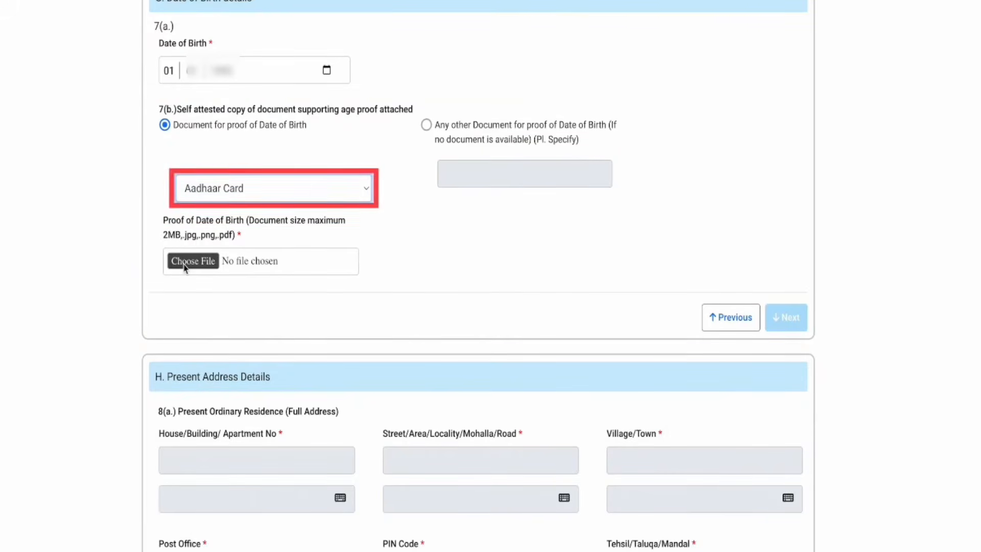
left_click(185, 264)
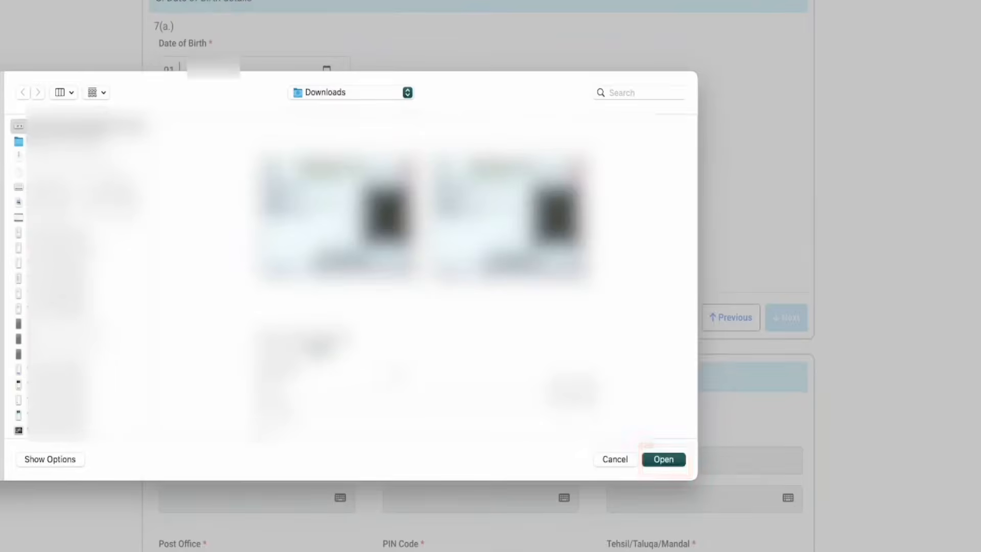
left_click(664, 459)
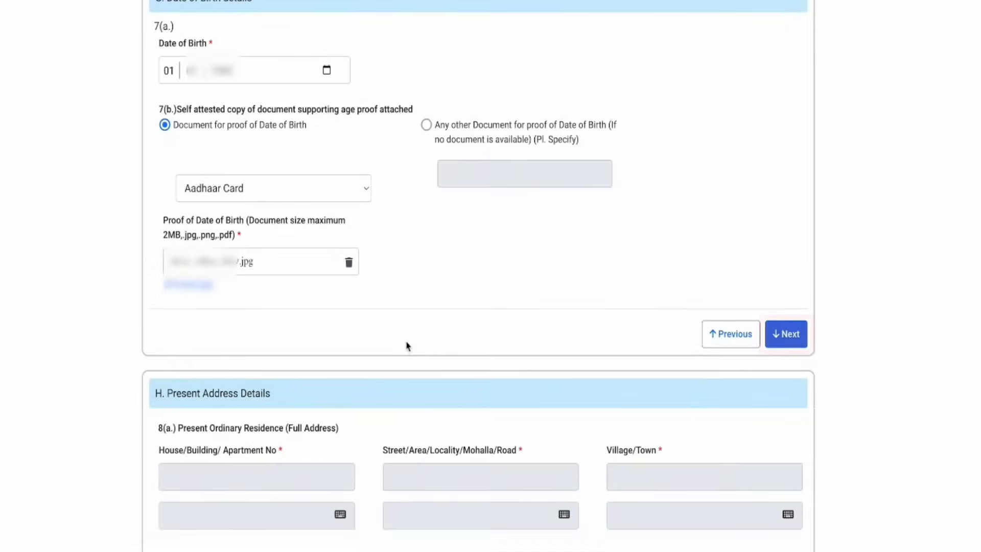
left_click(796, 340)
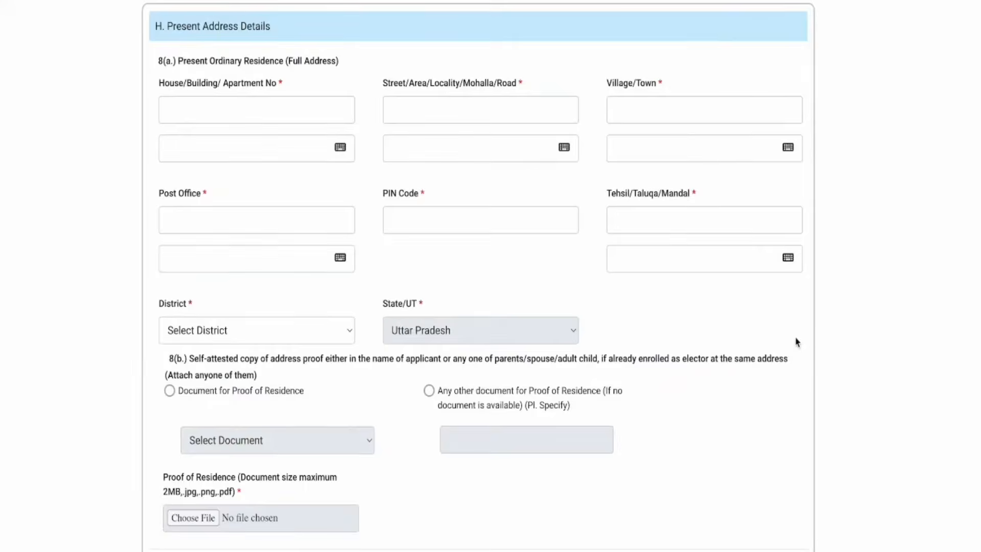
Step: Enter the house number and the village name in English
left_click(272, 114)
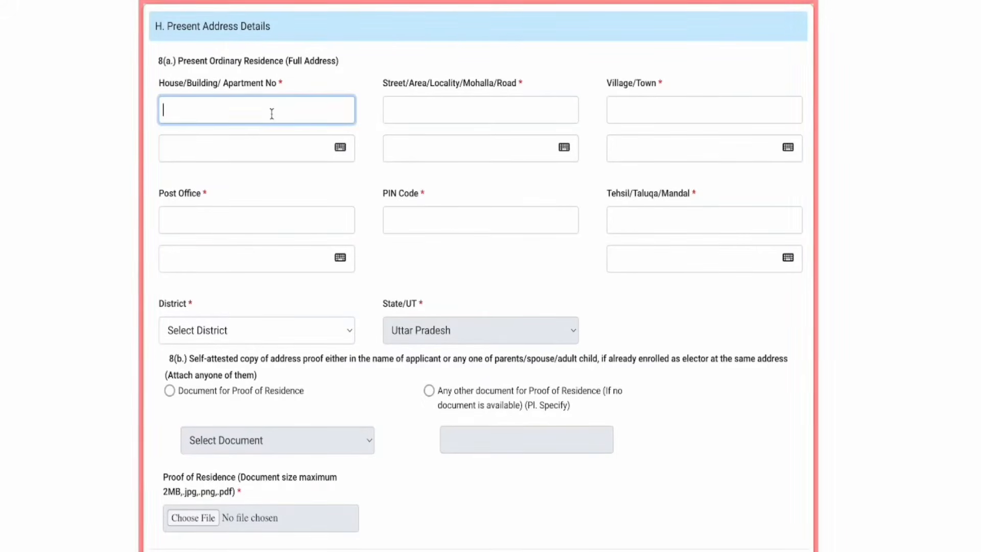
type("0")
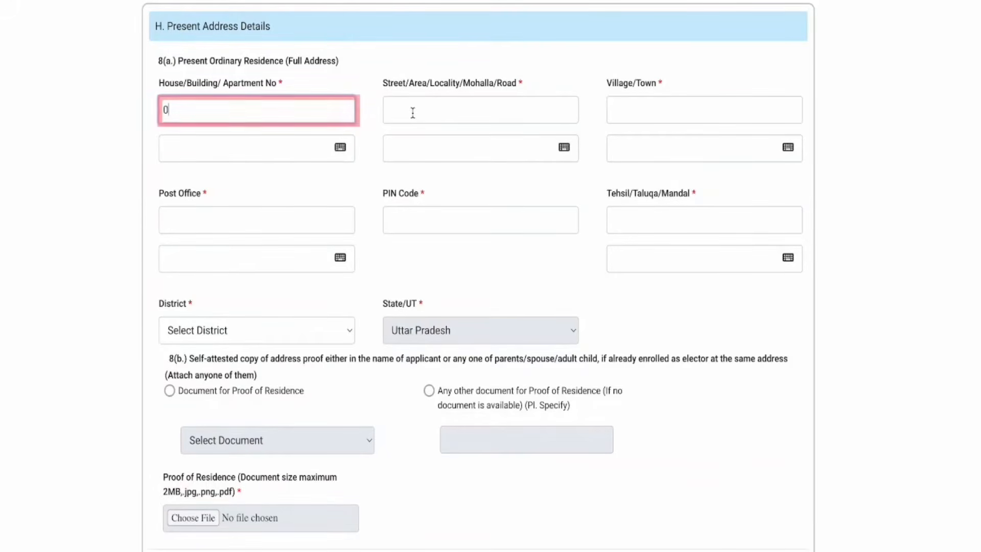
type("D")
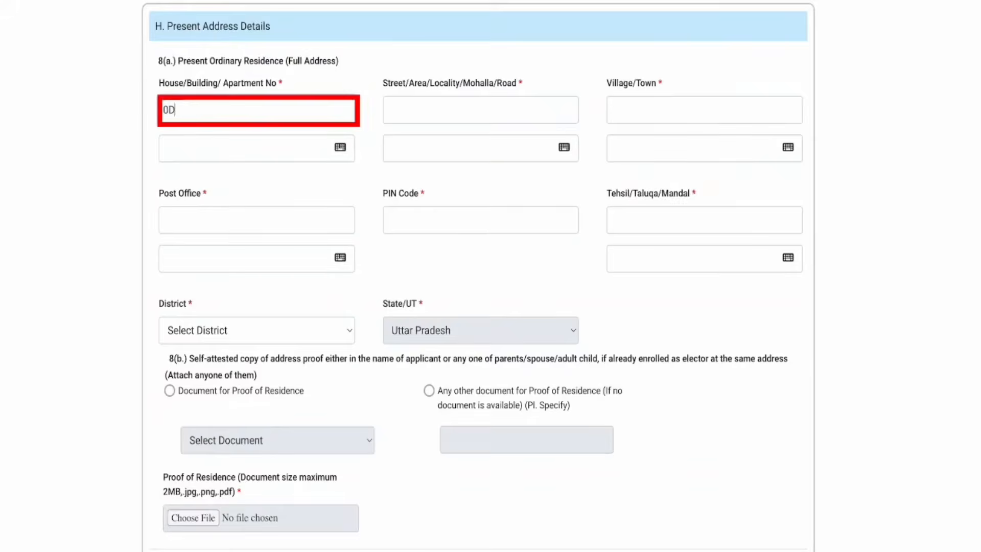
key("BackSpace")
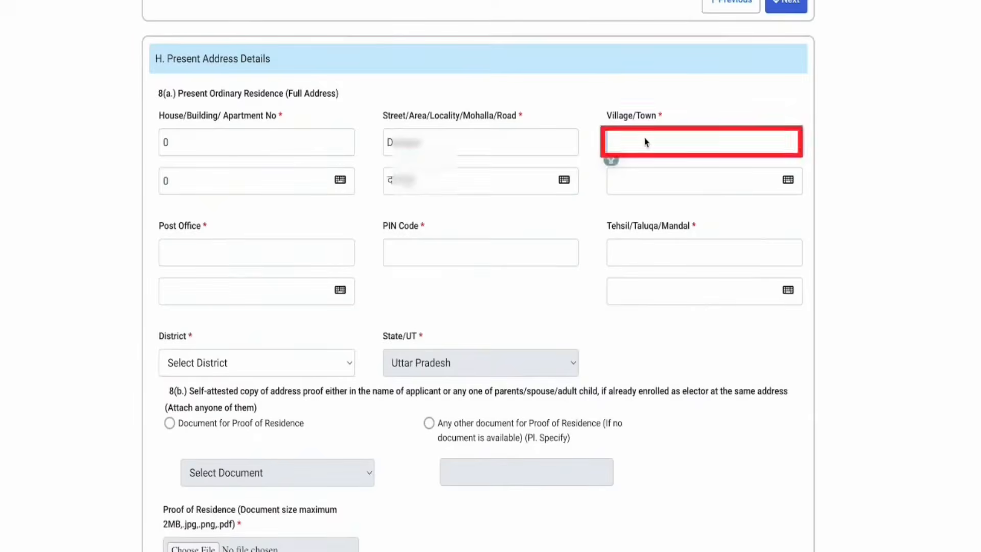
left_click(645, 142)
type("B")
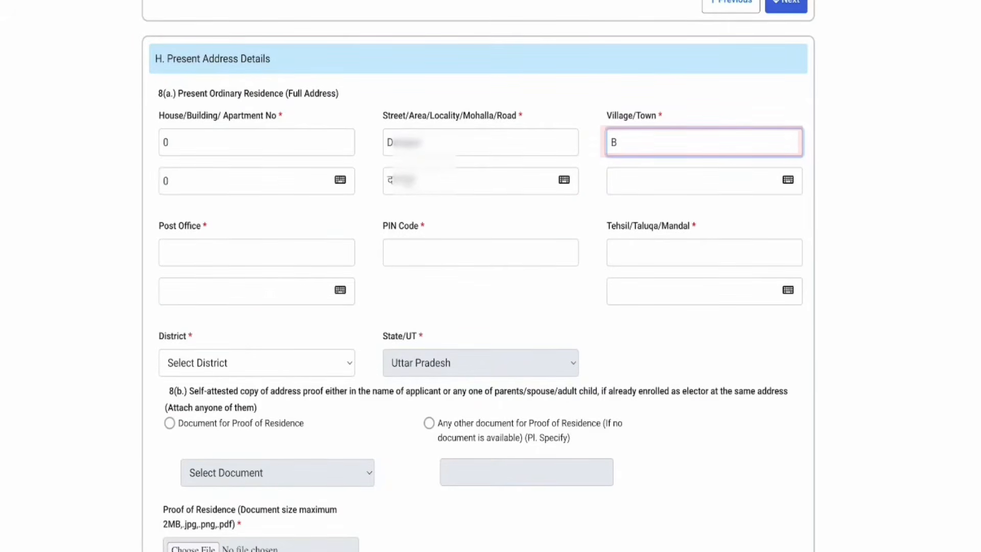
type("ahuawan")
Step: Correct the Hindi village name using the on-screen Inscript keyboard
left_click(623, 186)
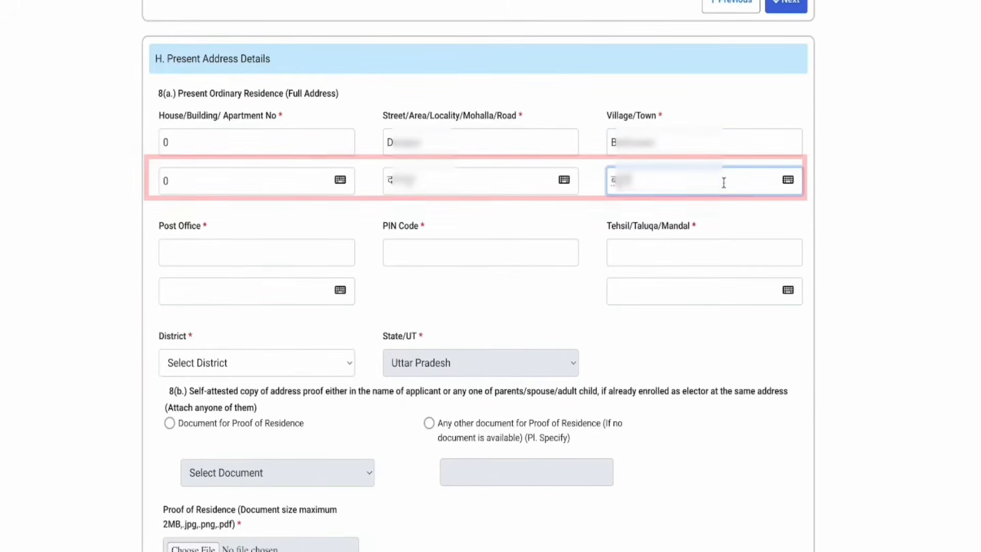
left_click_drag(635, 180, 621, 181)
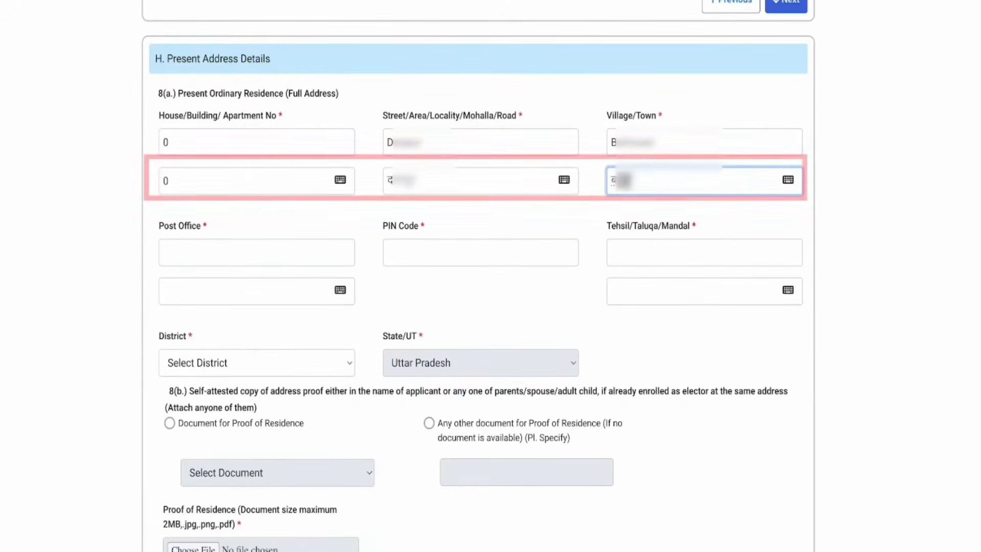
key("BackSpace")
left_click(788, 180)
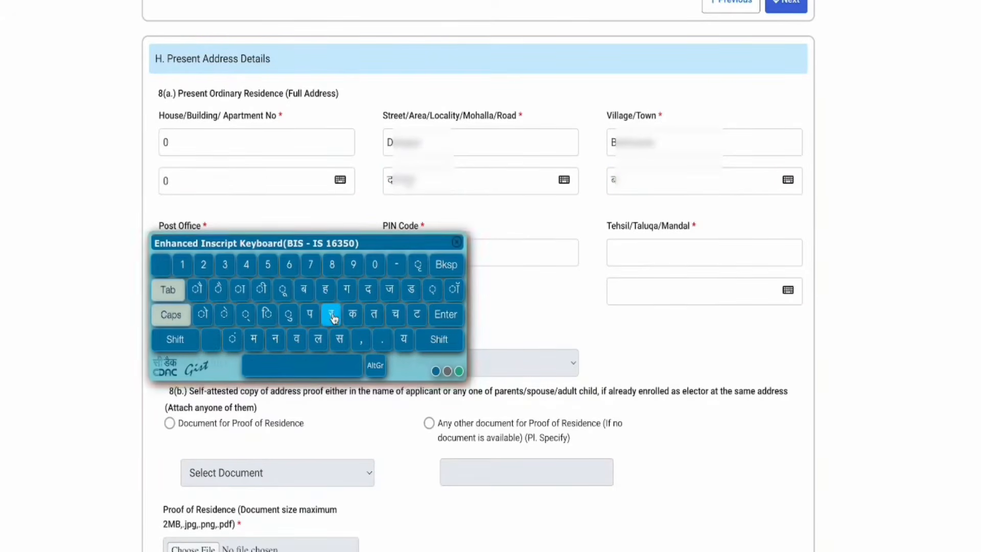
left_click(332, 318)
left_click(296, 342)
left_click(247, 291)
left_click(275, 340)
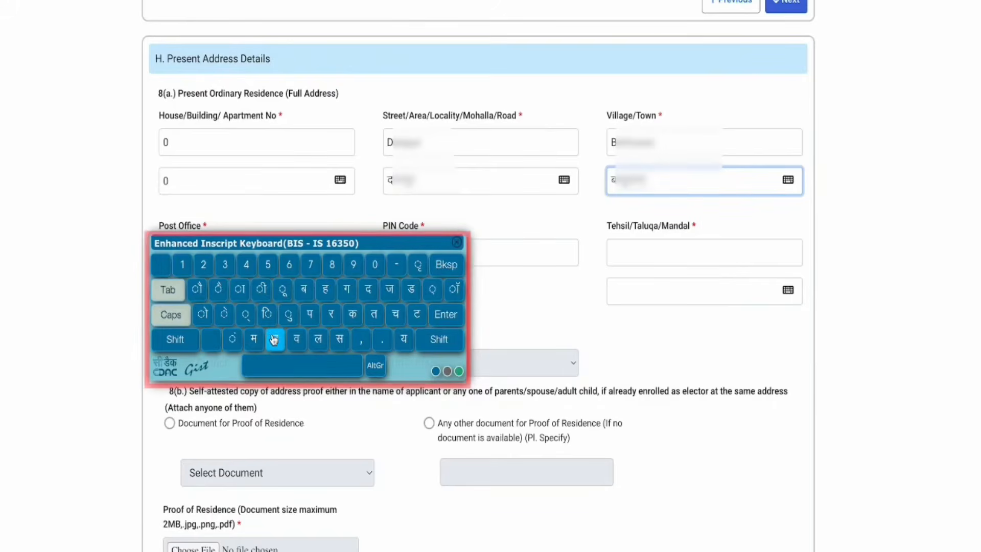
left_click(458, 243)
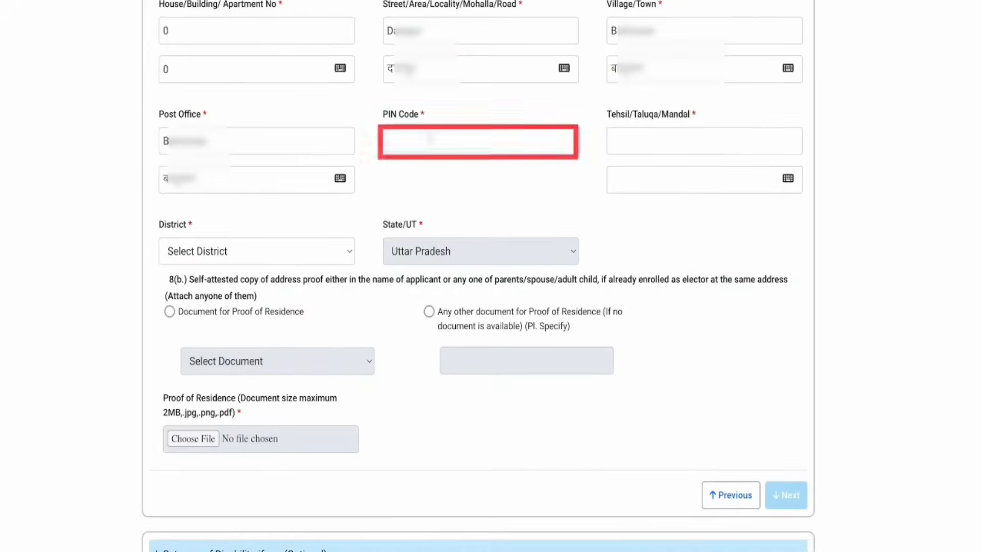
Step: Enter the PIN and tehsil, choose the district, and select document proof of residence
type("22")
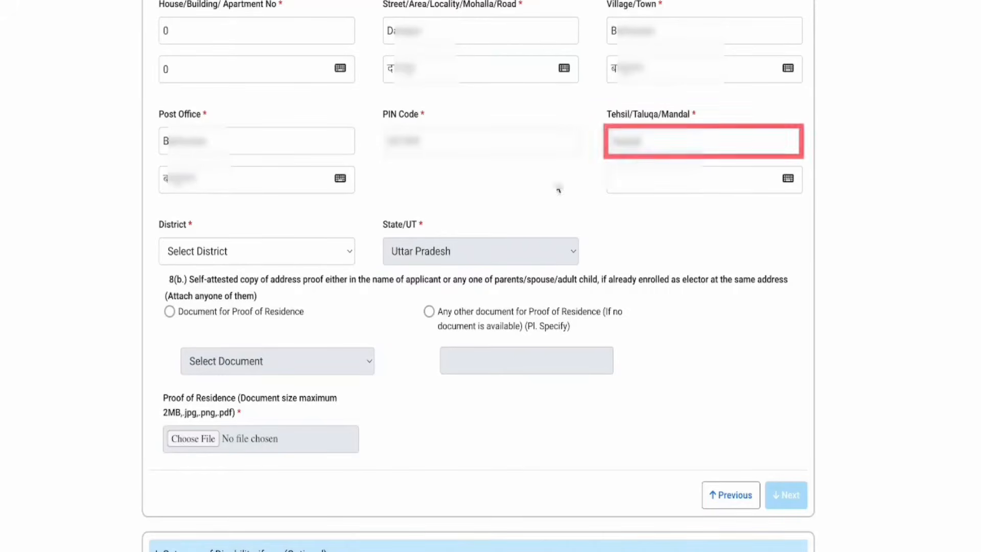
key("Tab")
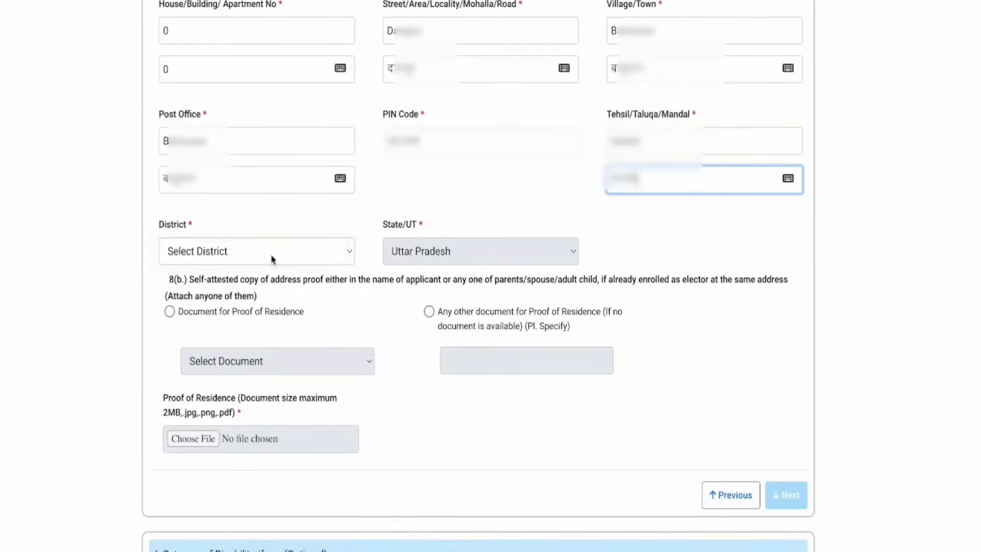
left_click(273, 257)
left_click(254, 274)
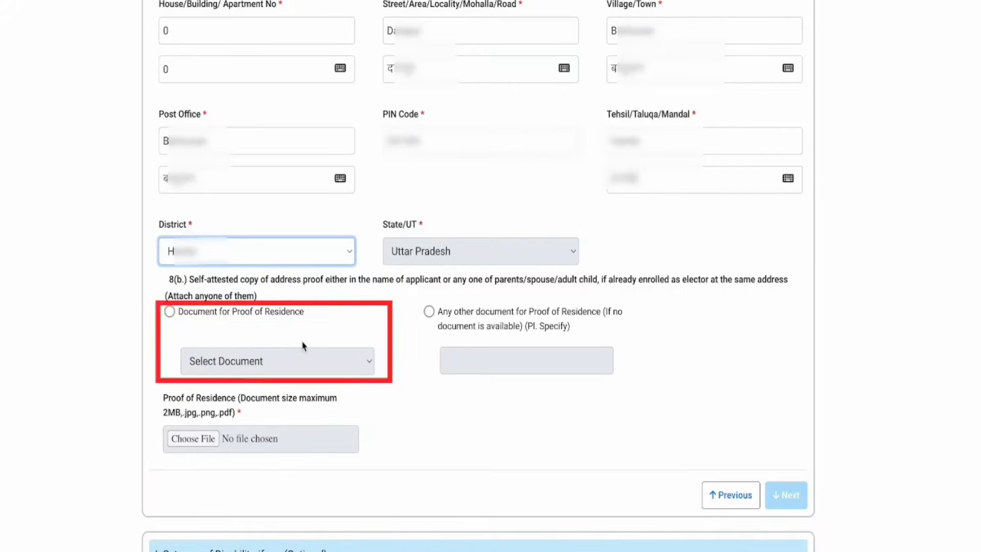
left_click(169, 311)
Step: Choose Aadhaar Card as residence proof and attach its JPG image from Downloads
scroll(169, 313, "down", 4)
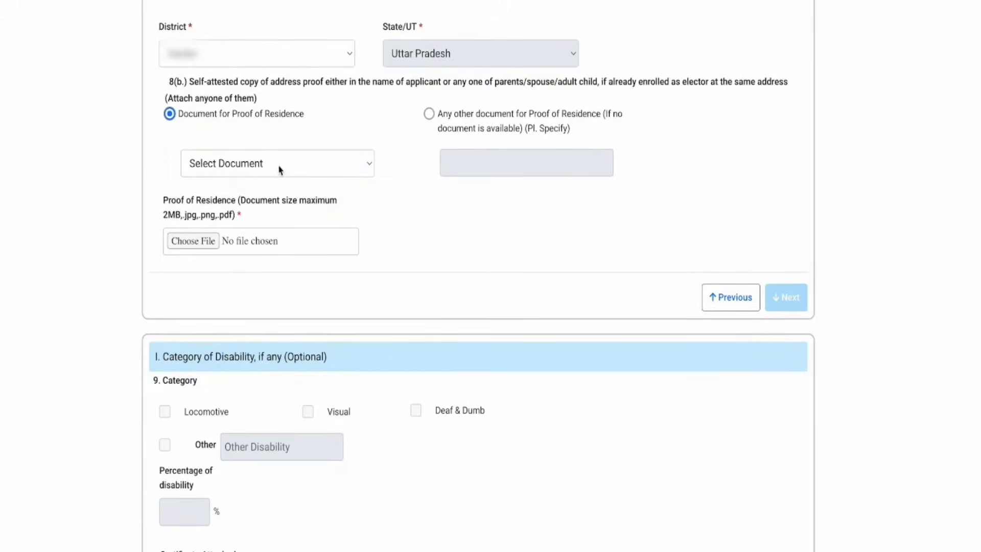
left_click(278, 169)
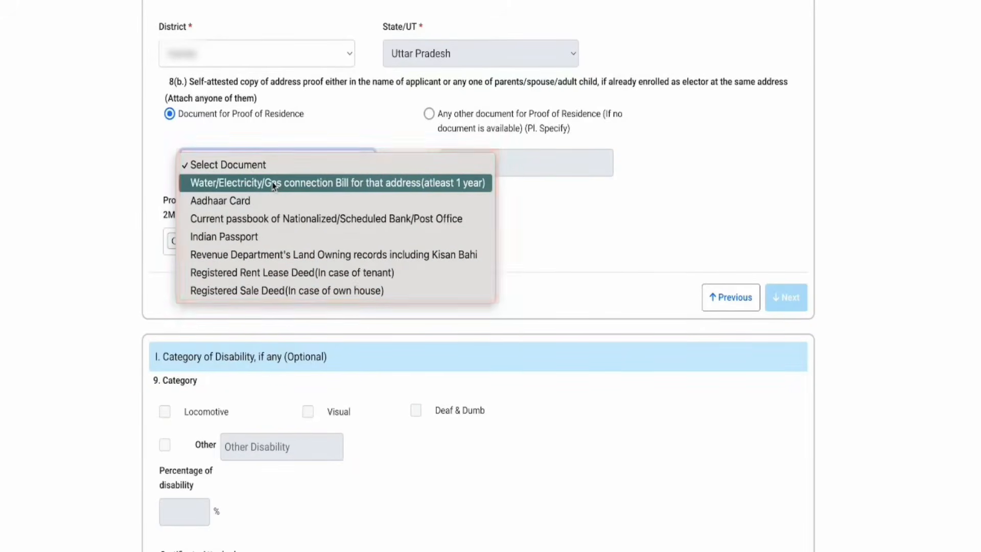
left_click(248, 202)
left_click(201, 241)
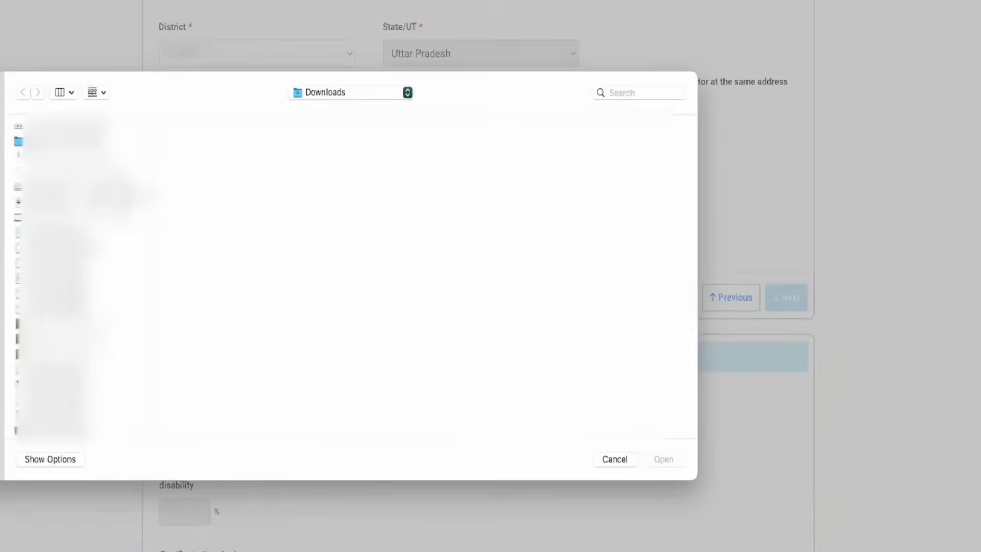
left_click(77, 126)
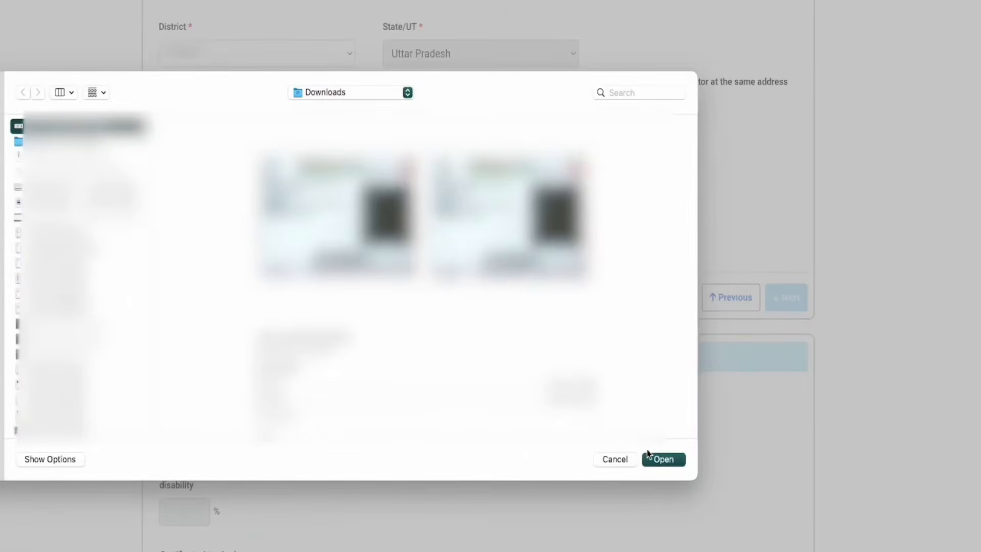
left_click(659, 463)
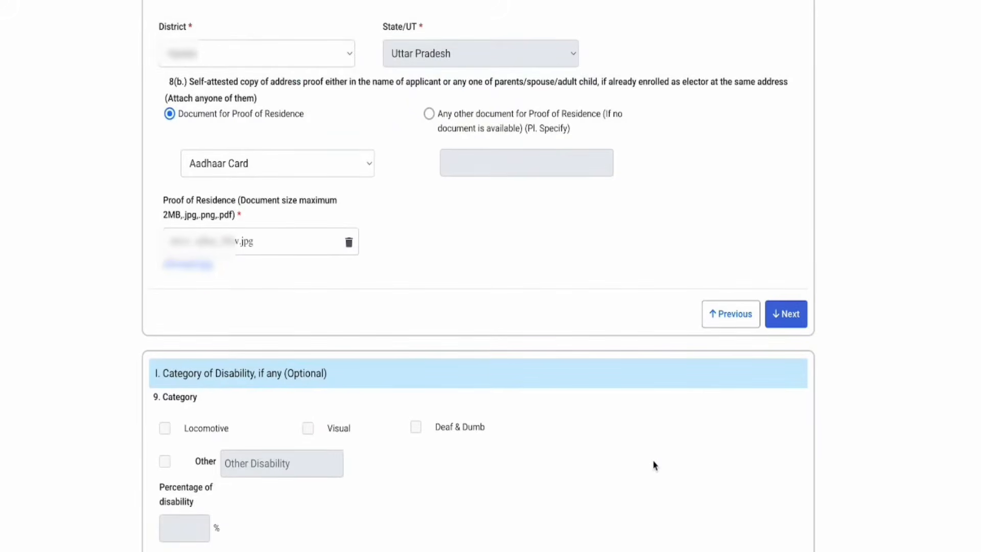
left_click(787, 316)
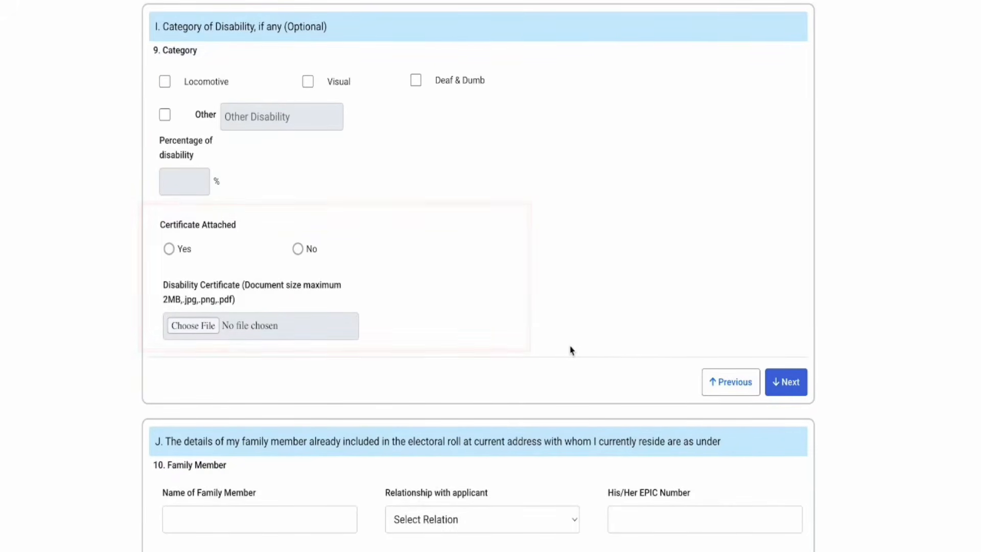
Step: Skip the optional disability and family member sections to reach K. Declaration
left_click(795, 388)
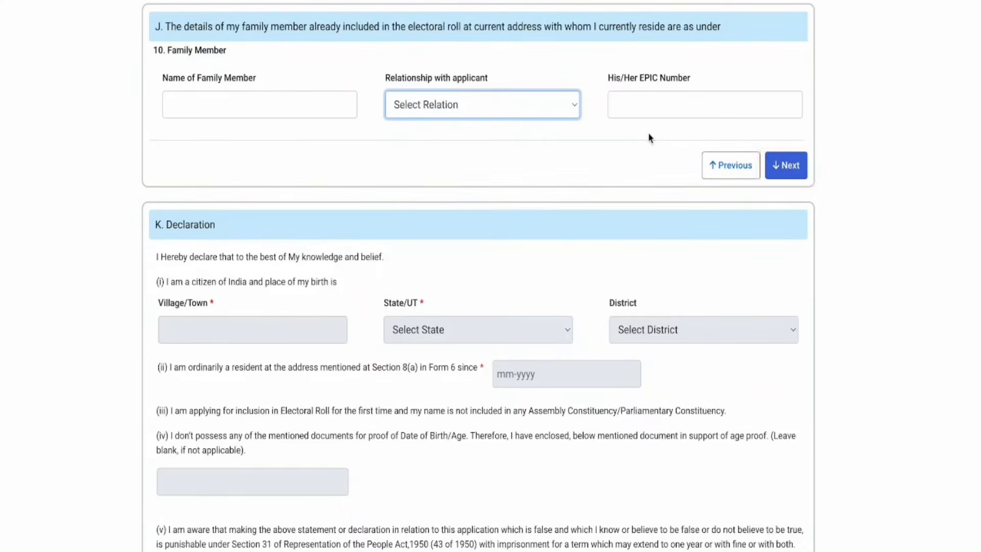
left_click(787, 164)
Step: Enter the birthplace as village Dnapur in Uttar Pradesh, with its district
left_click(265, 135)
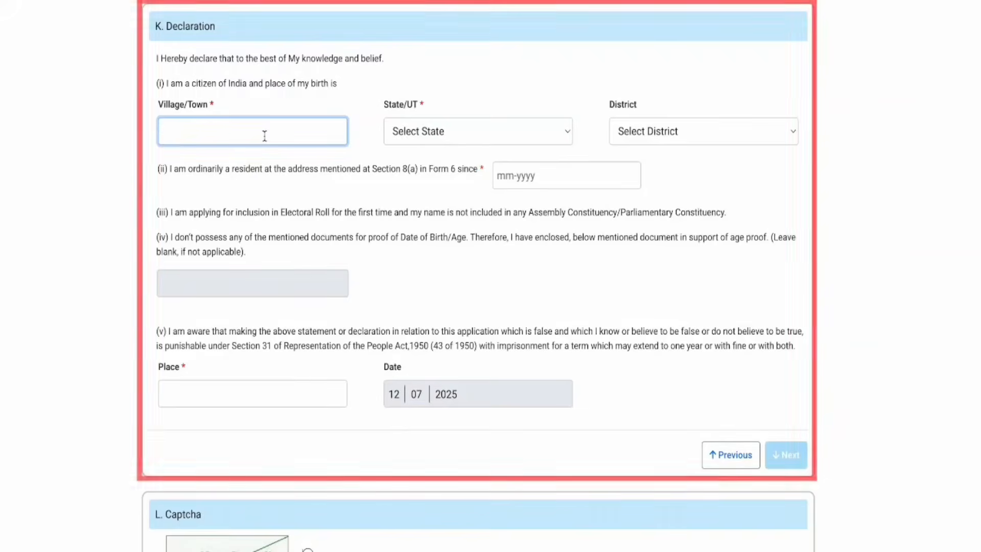
type("Dnapur")
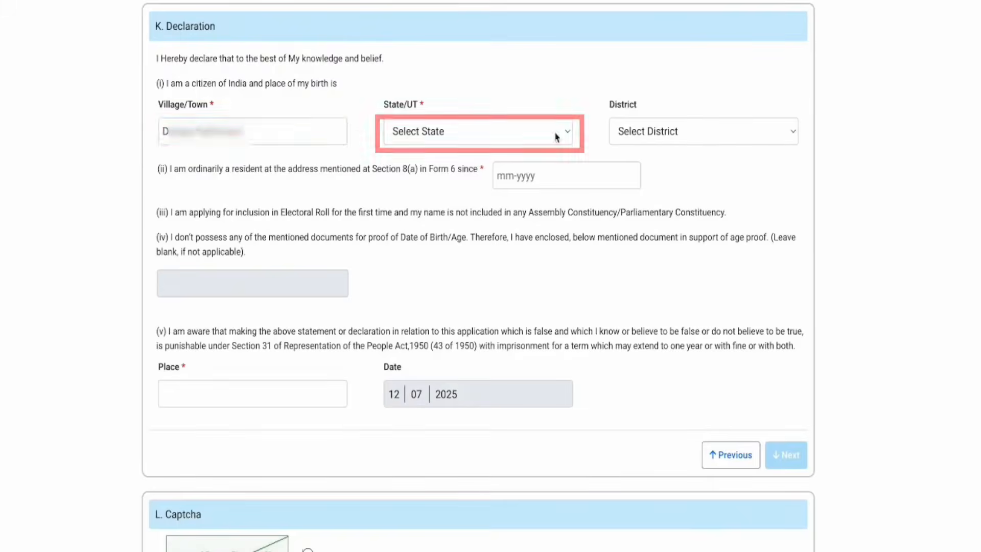
left_click(556, 135)
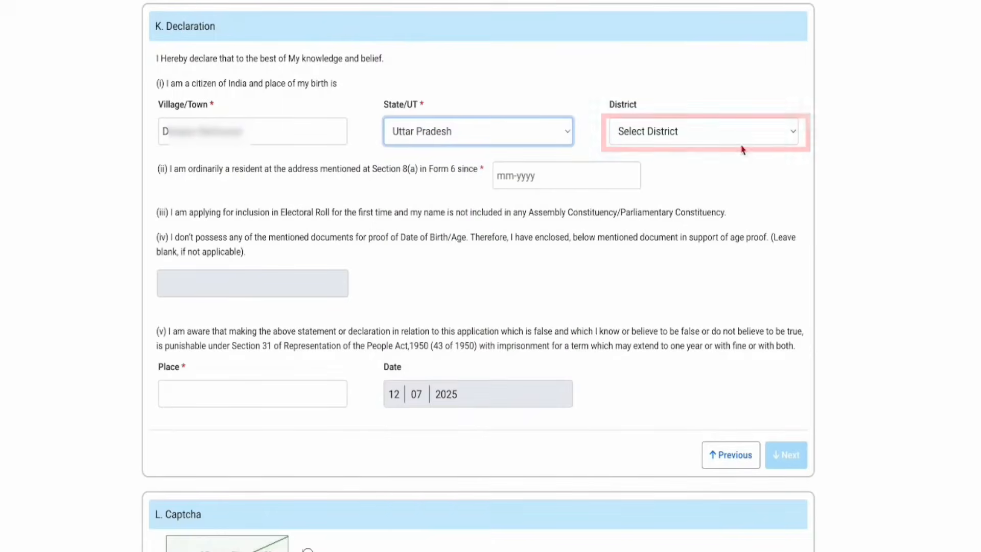
left_click(743, 148)
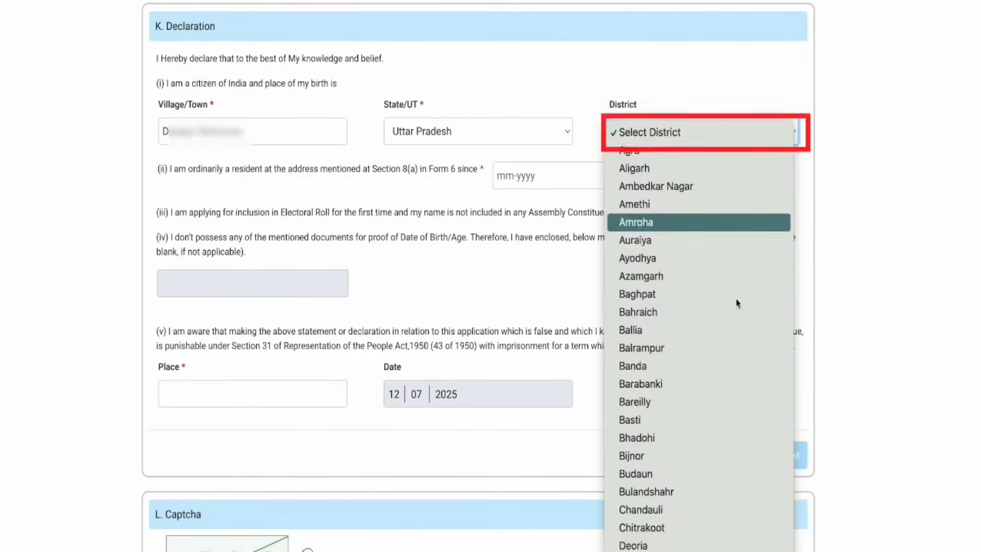
left_click(738, 527)
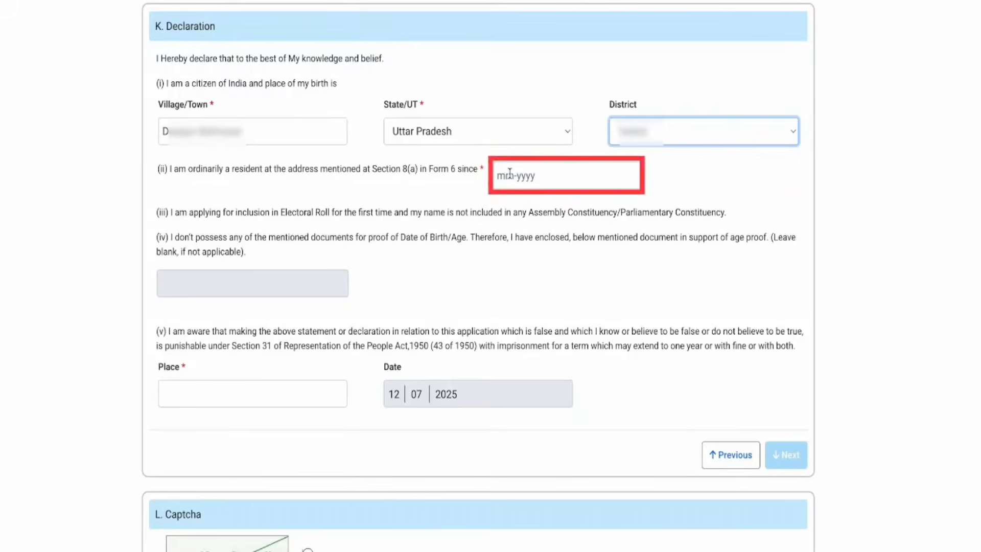
Step: Set residence since January 1993 and the place of declaration to Hardoi
left_click(509, 174)
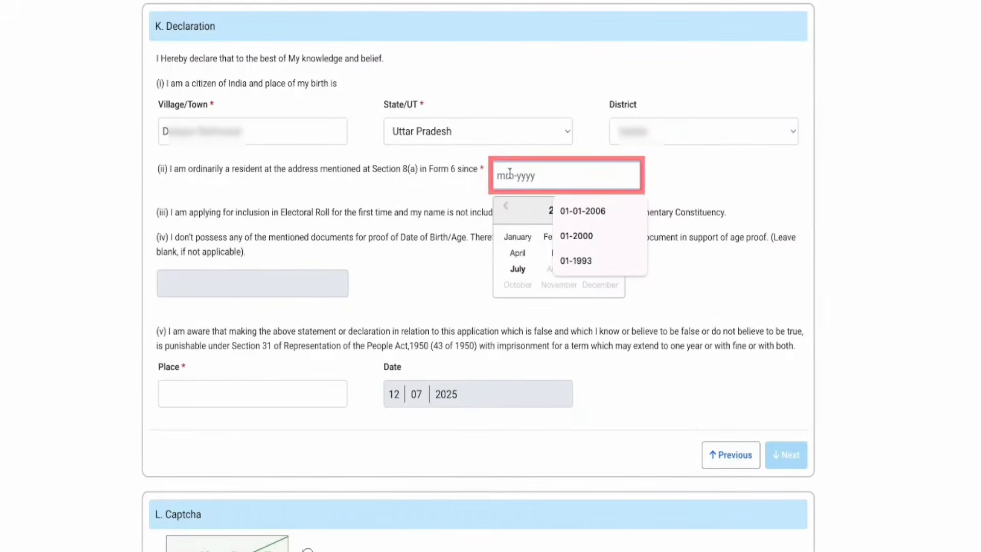
left_click(585, 262)
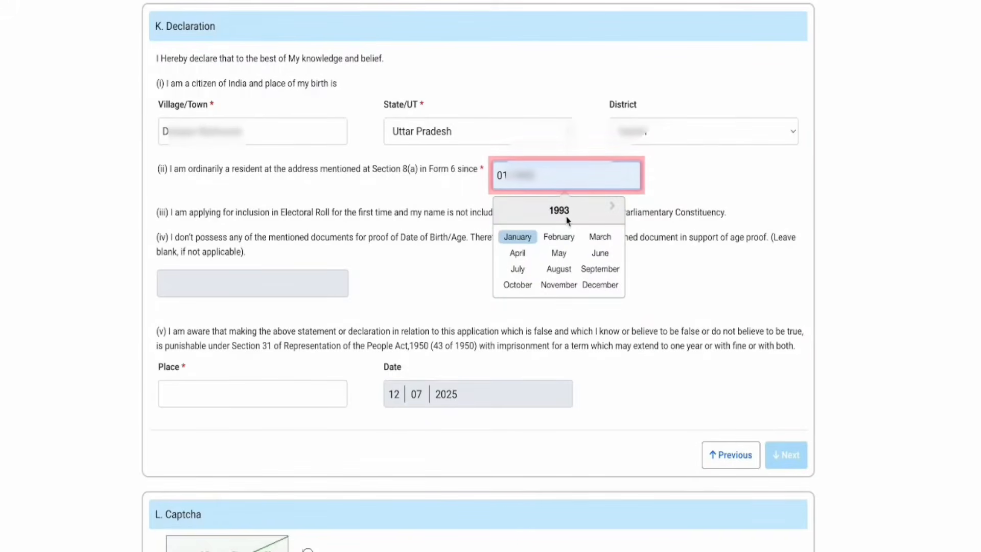
left_click(527, 238)
left_click(268, 401)
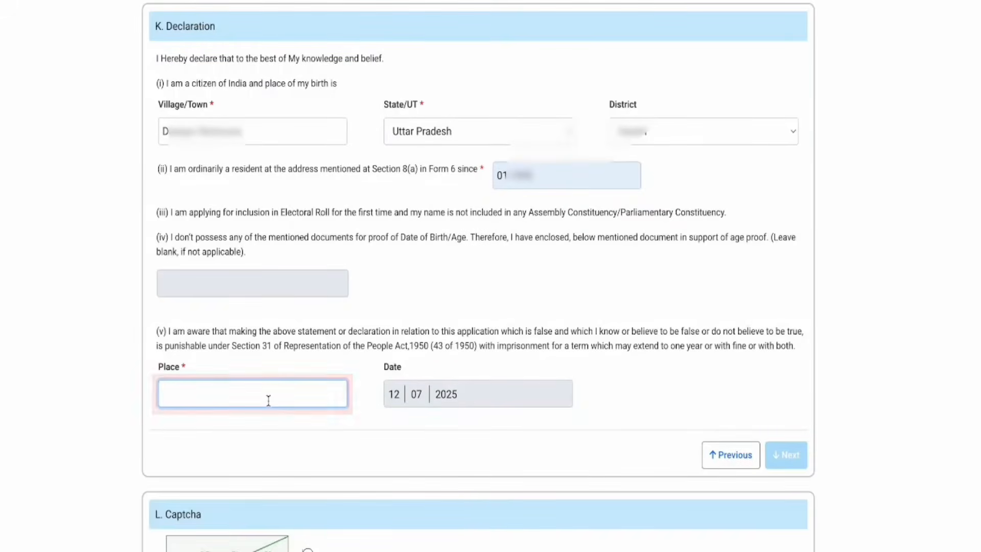
type("H")
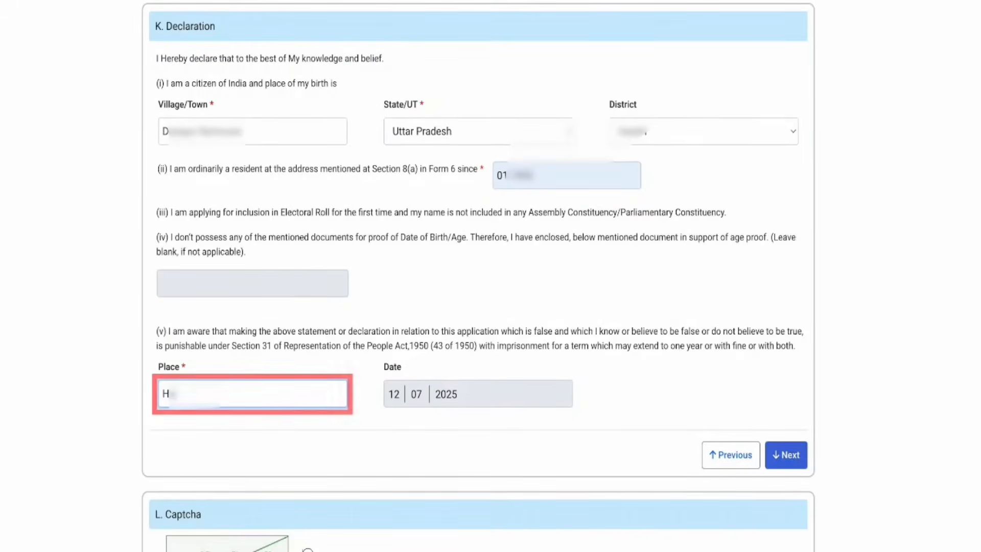
type("ardoi")
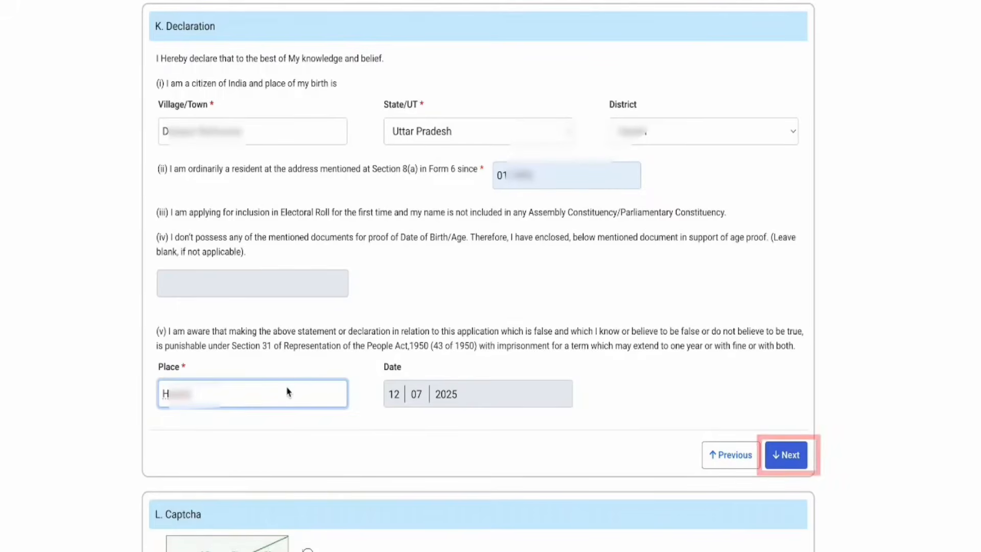
Step: Finish the declaration and fill in the captcha text shown
left_click(774, 456)
left_click(148, 416)
type("epus8a")
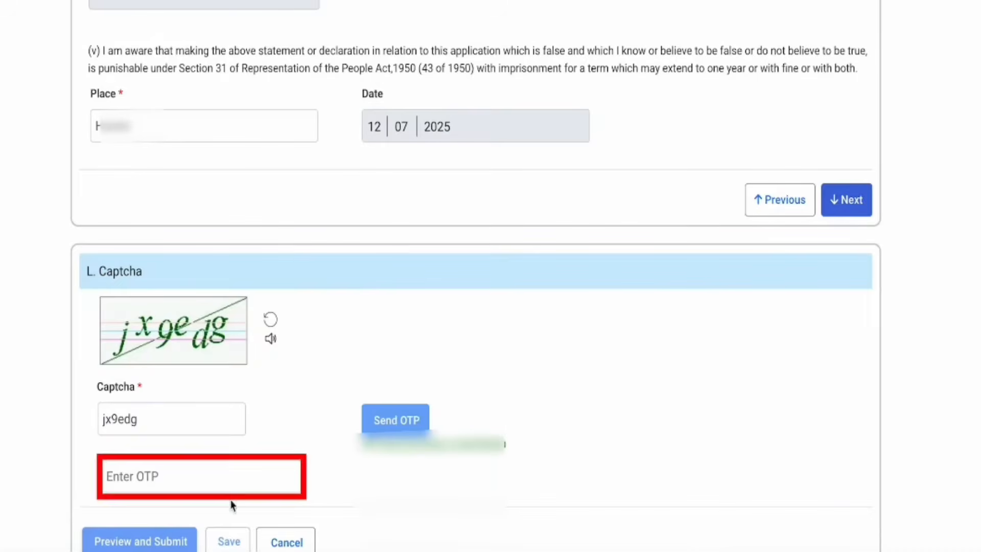
Step: Enter the OTP received on the mobile and preview the completed Form 6
left_click(214, 475)
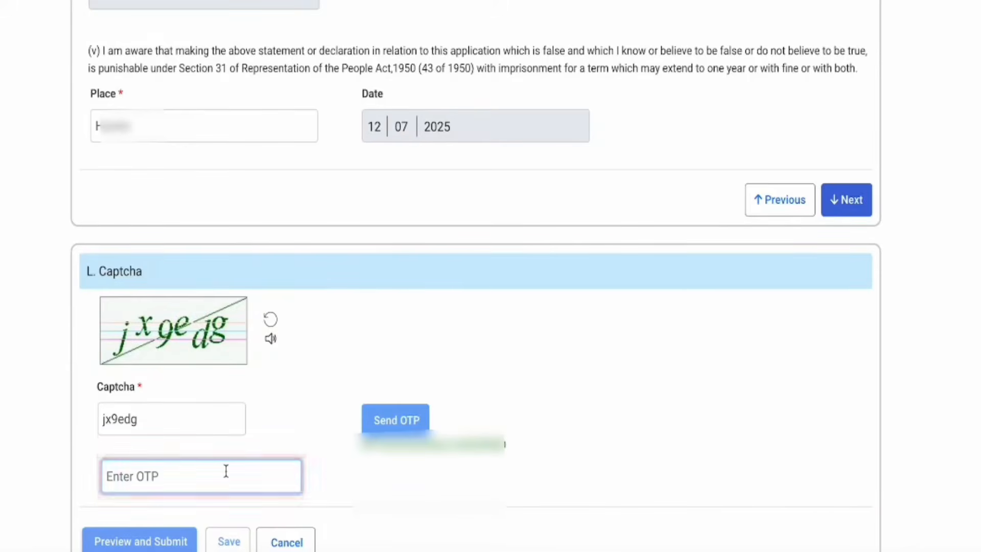
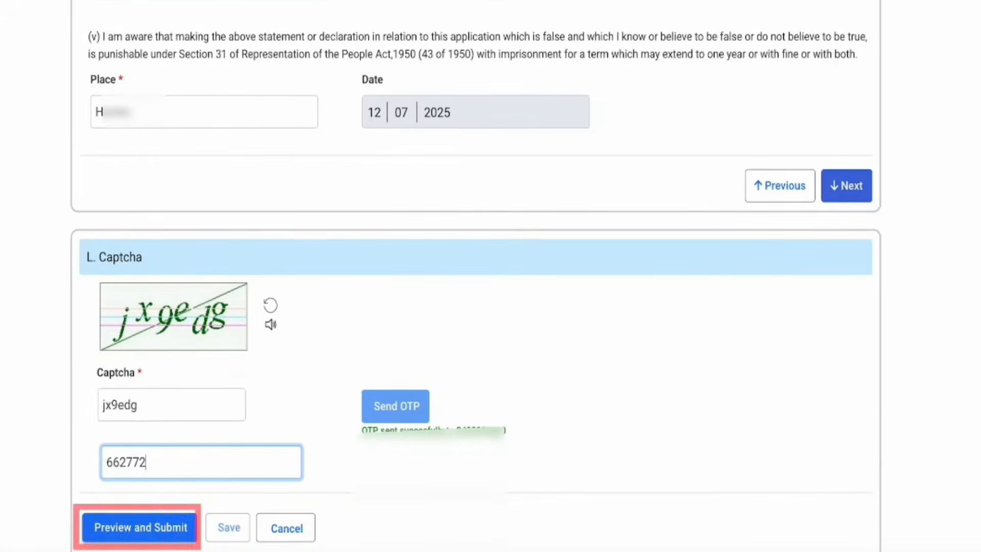
left_click(175, 527)
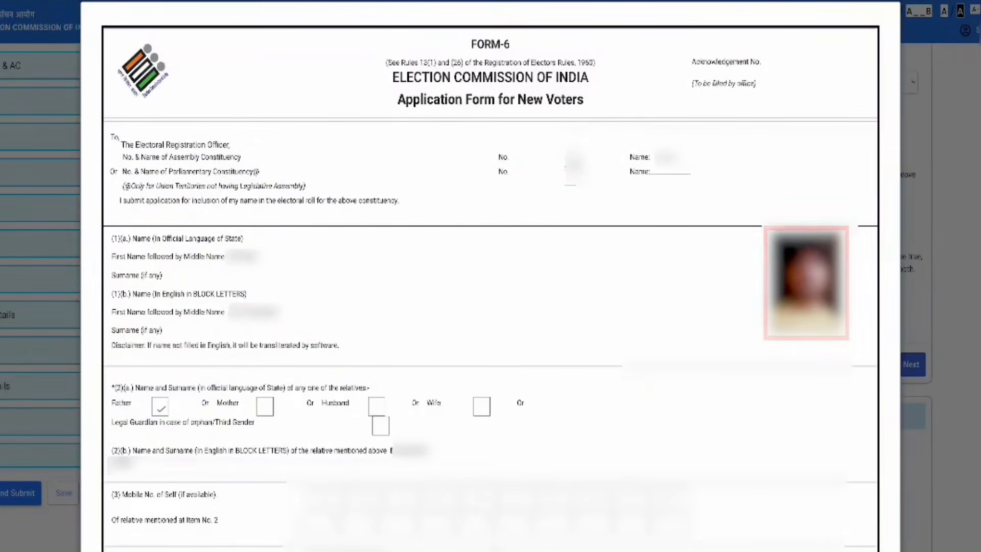
Step: Review the Form 6 preview to the end, then submit and confirm with YES
scroll(491, 276, "down", 5)
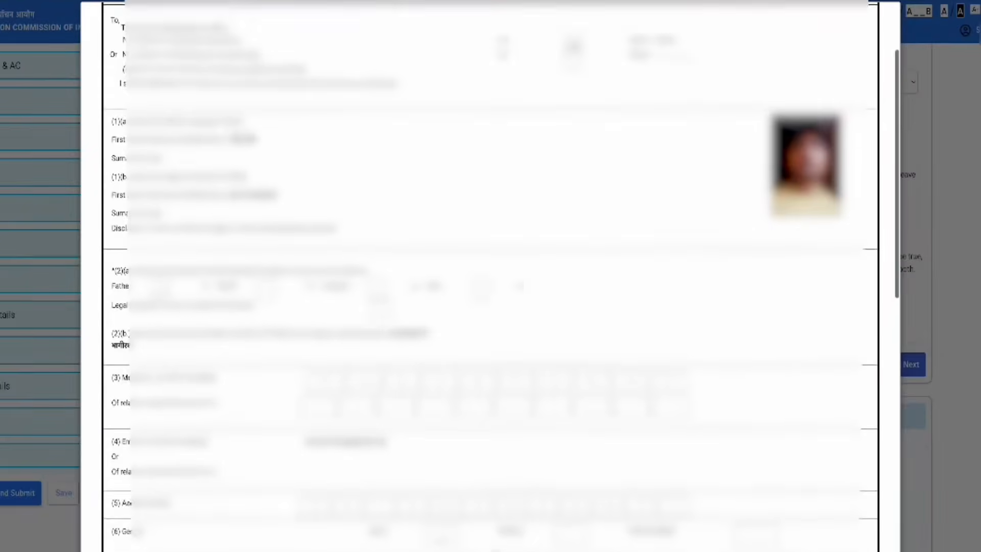
scroll(490, 276, "down", 10)
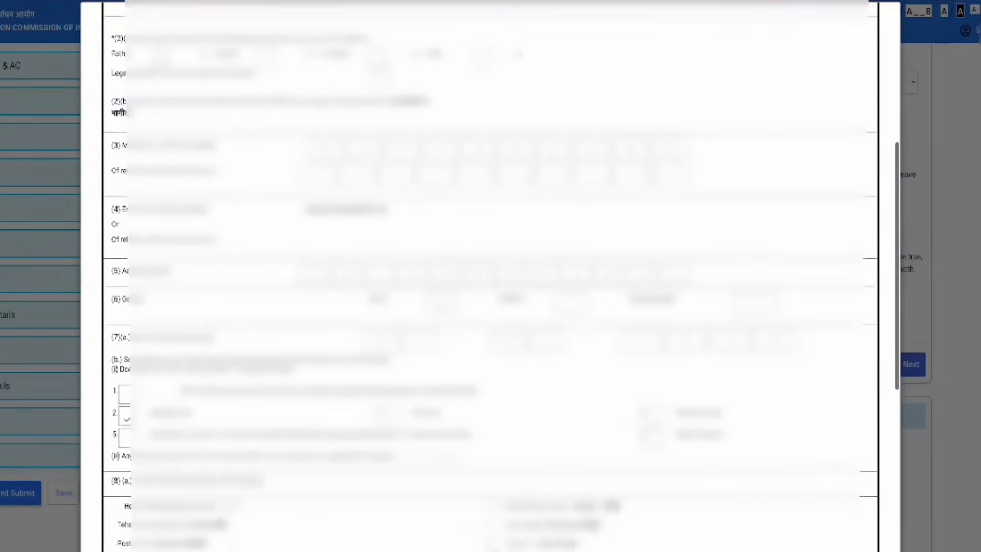
scroll(491, 276, "down", 4)
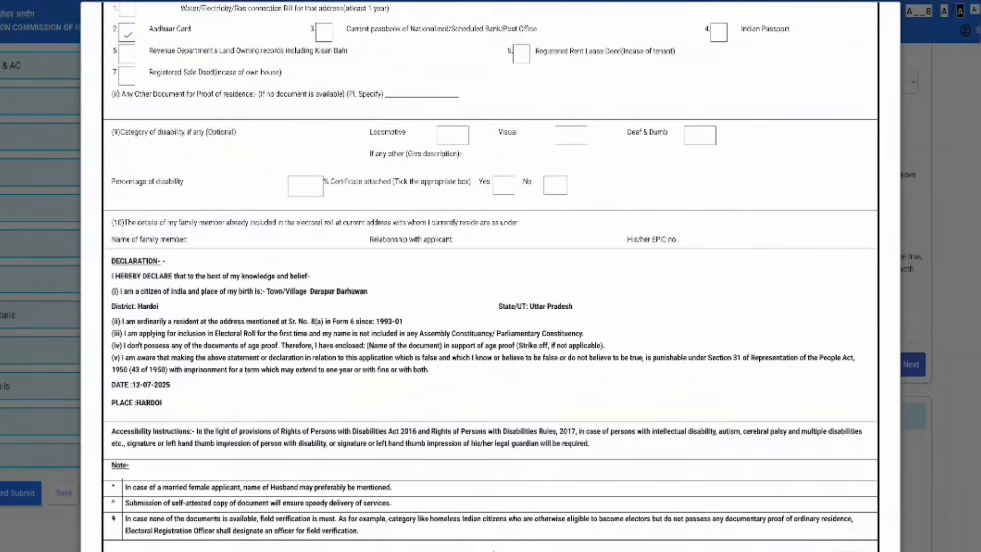
scroll(753, 473, "down", 1)
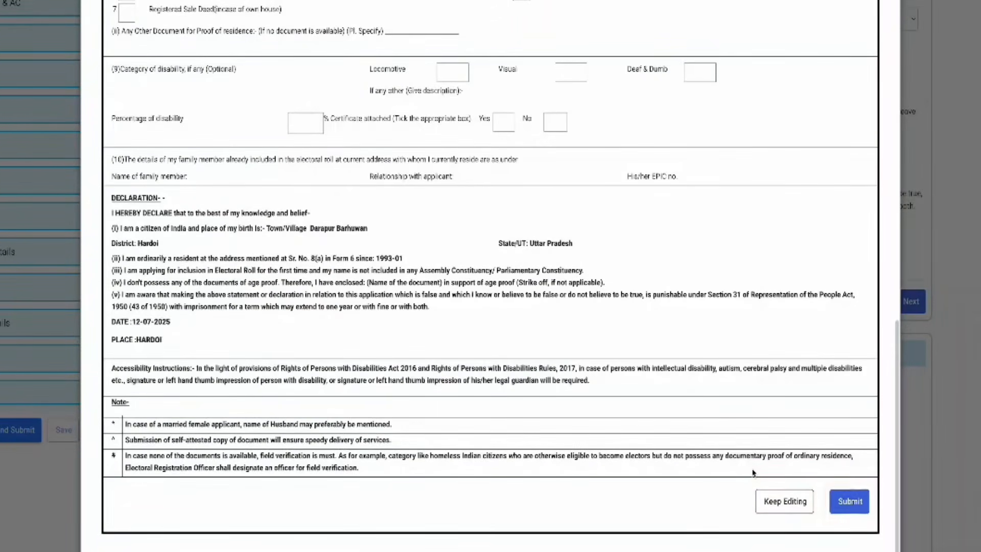
left_click(846, 503)
left_click(848, 279)
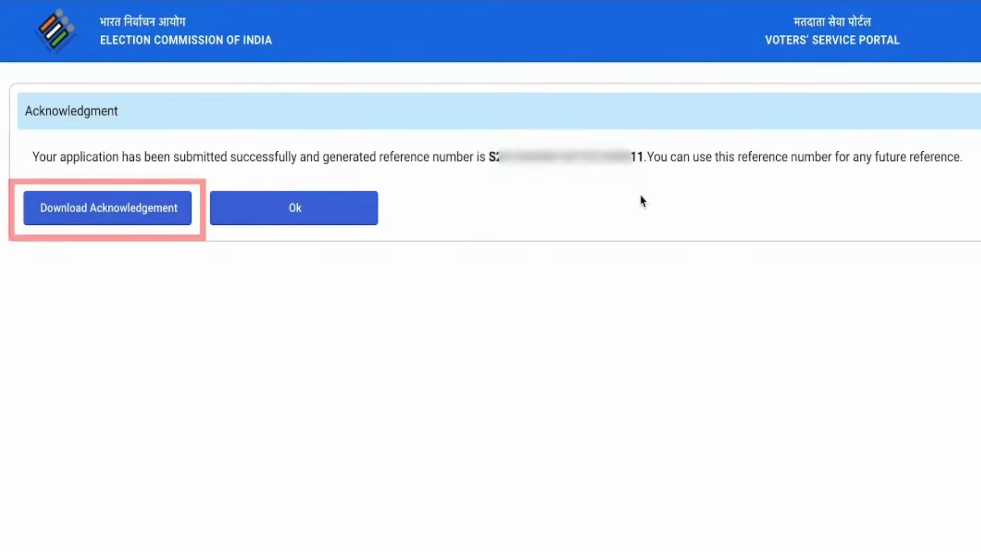
Step: Download the acknowledgement PDF and scroll through its first page
left_click(61, 221)
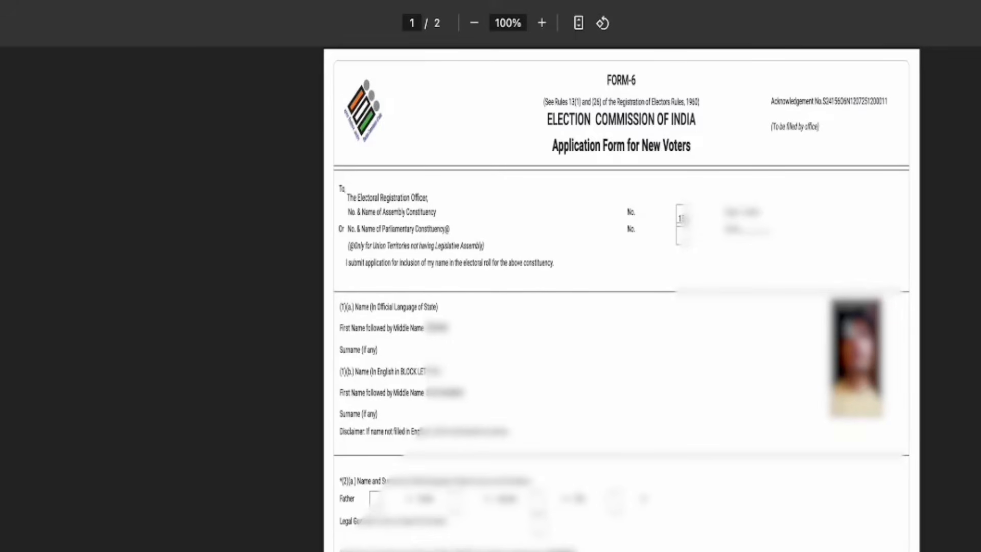
scroll(621, 299, "down", 5)
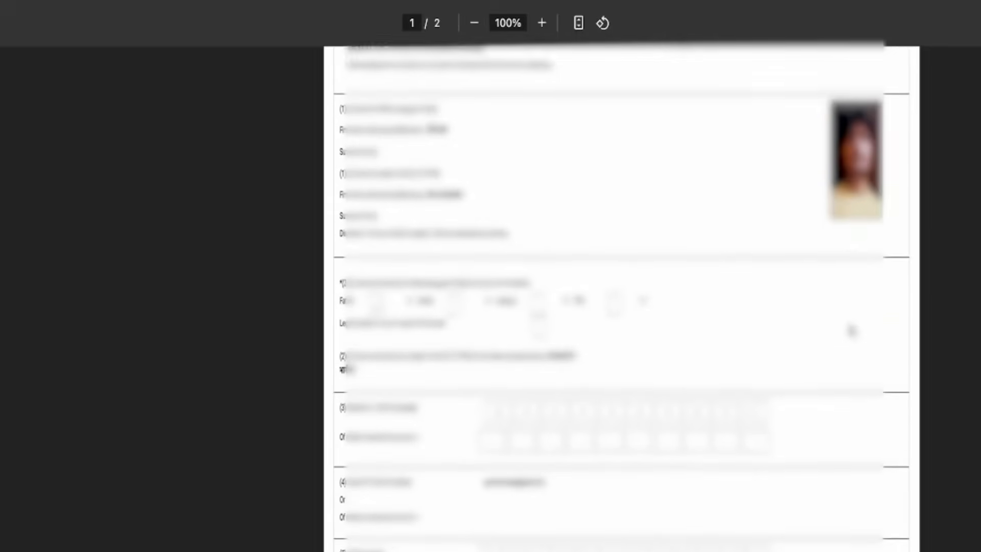